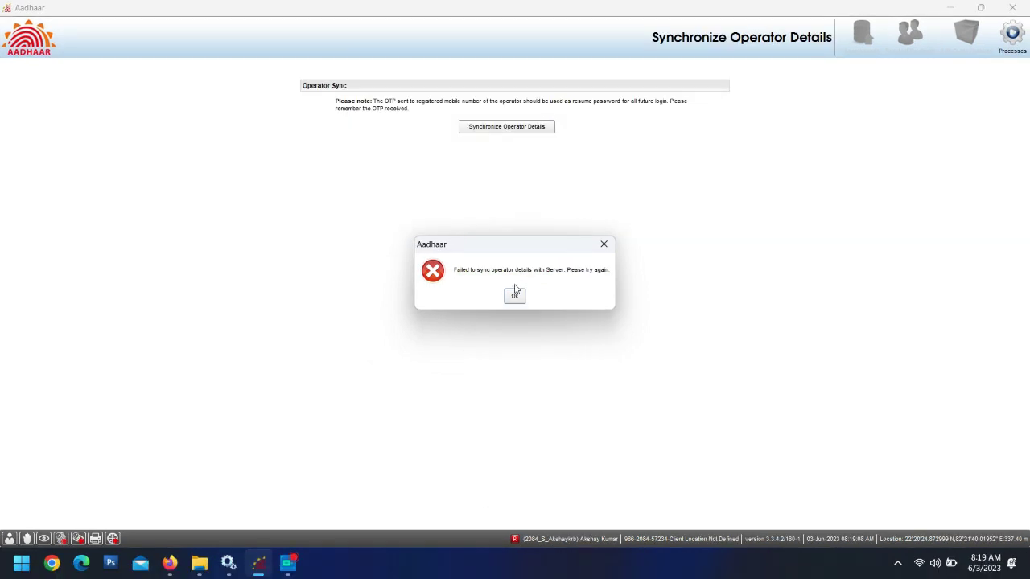
Retry Synchronize Operator Details several times, dismissing each 'Failed to sync operator details' error
{"action": "left_click", "coordinate": [514, 296]}
{"action": "left_click", "coordinate": [512, 130]}
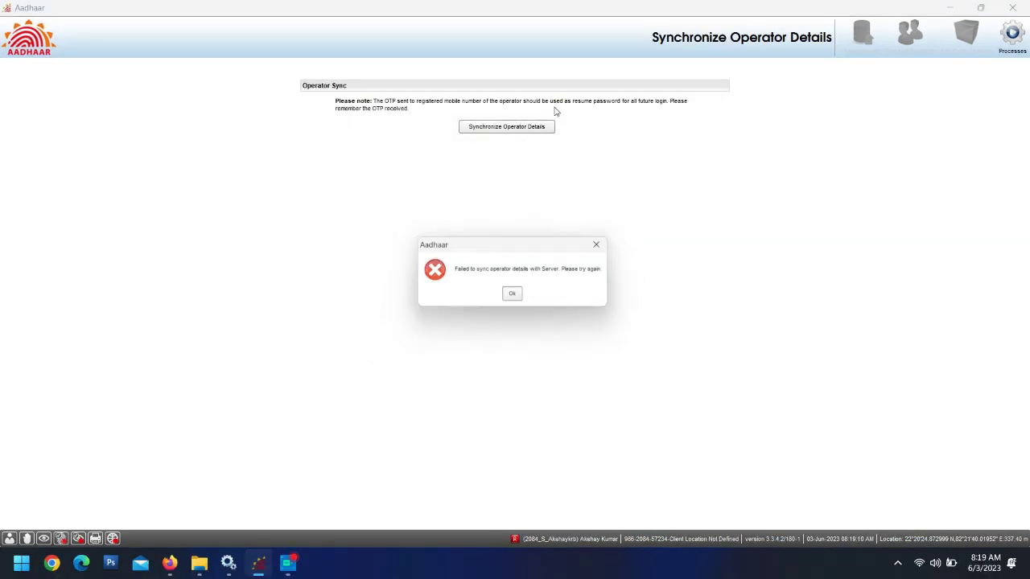
{"action": "left_click", "coordinate": [515, 297]}
{"action": "left_click", "coordinate": [510, 128]}
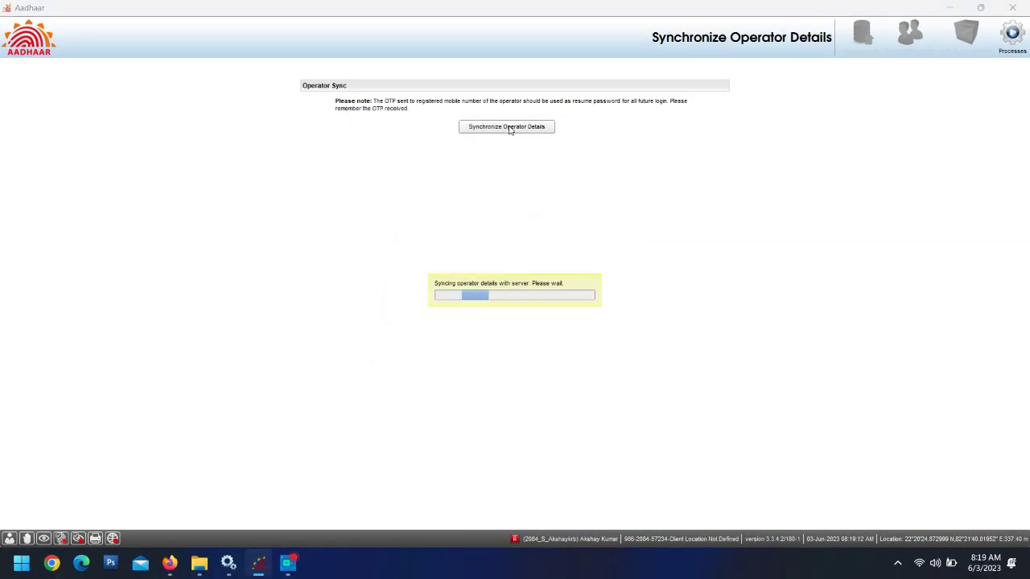
{"action": "left_click", "coordinate": [515, 297]}
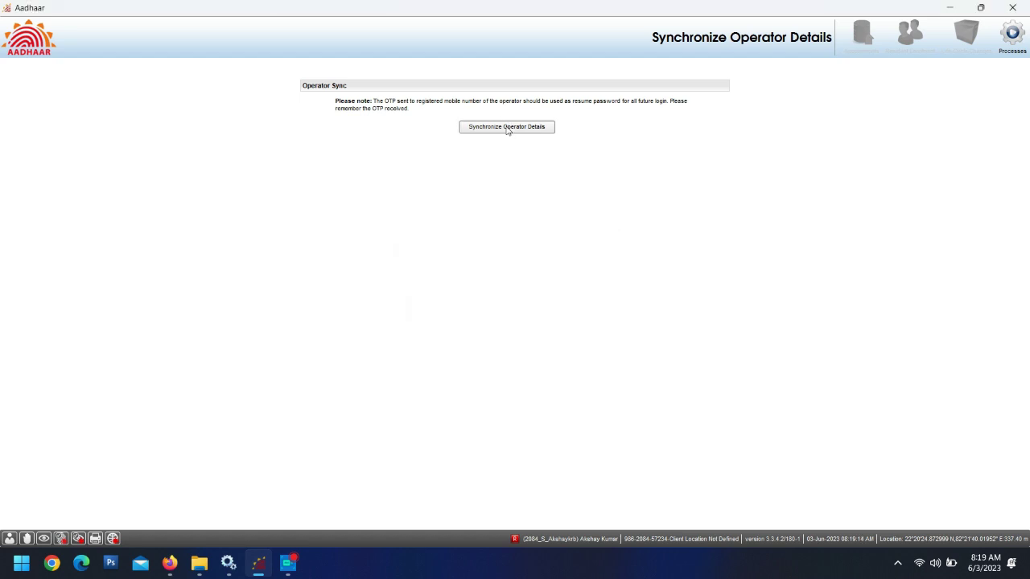
{"action": "left_click", "coordinate": [508, 127]}
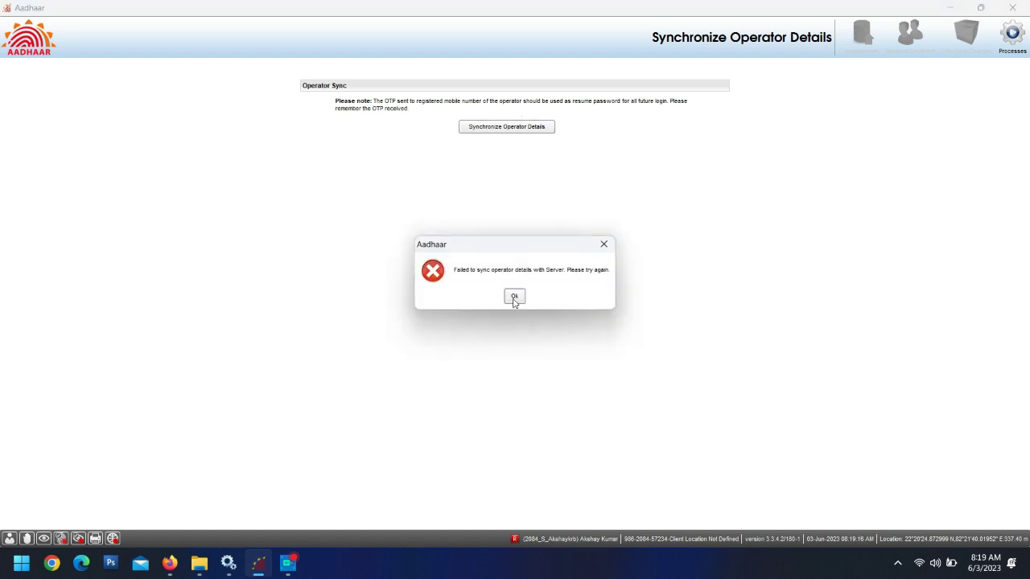
{"action": "left_click", "coordinate": [515, 297]}
{"action": "left_click", "coordinate": [510, 128]}
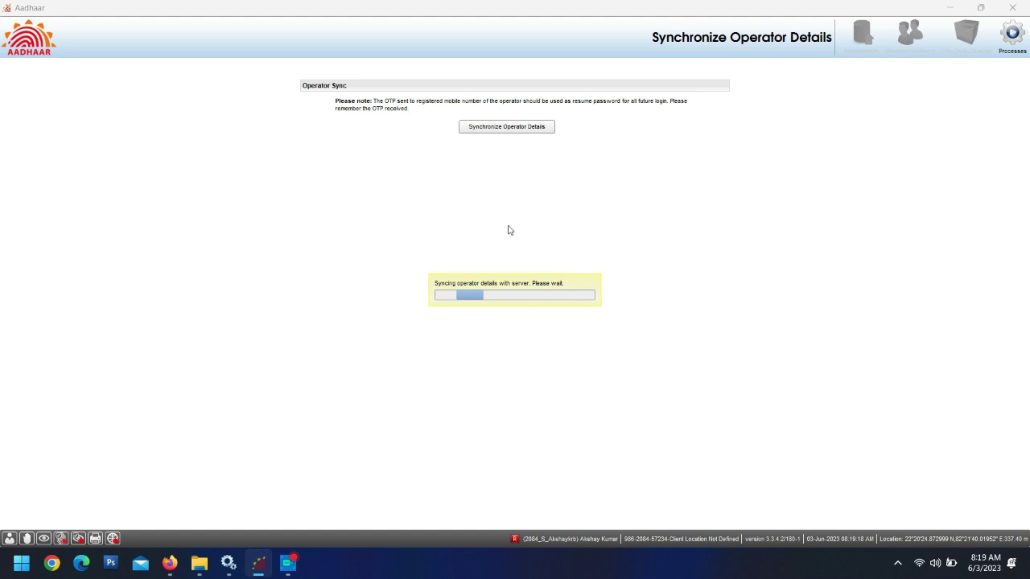
{"action": "left_click", "coordinate": [515, 298]}
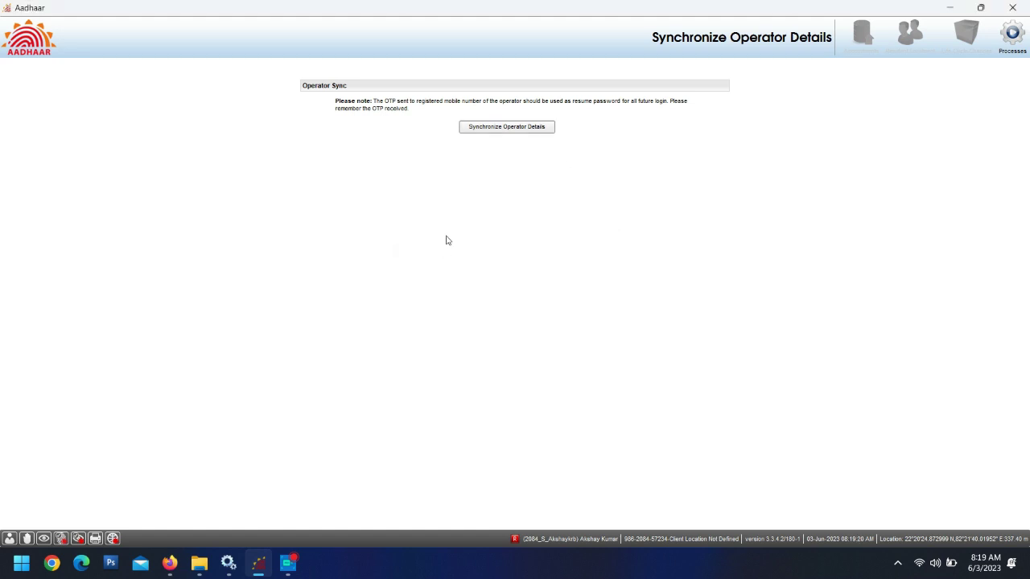
Close the client and stop the Aadhaar Camera Vendor Device Manager and Enrol Service Client services
{"action": "left_click", "coordinate": [1014, 8]}
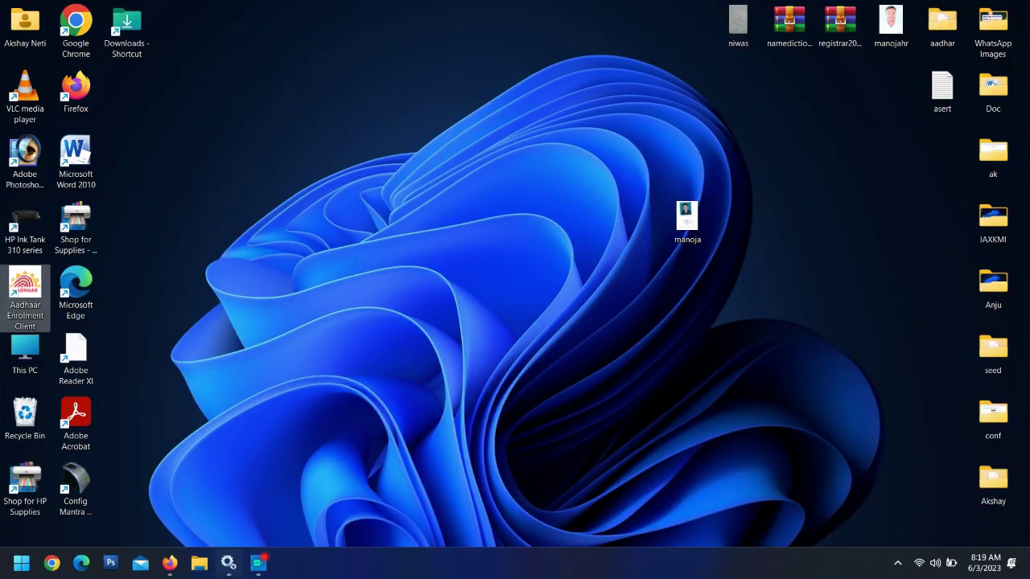
{"action": "left_click", "coordinate": [229, 563]}
{"action": "left_click", "coordinate": [538, 140]}
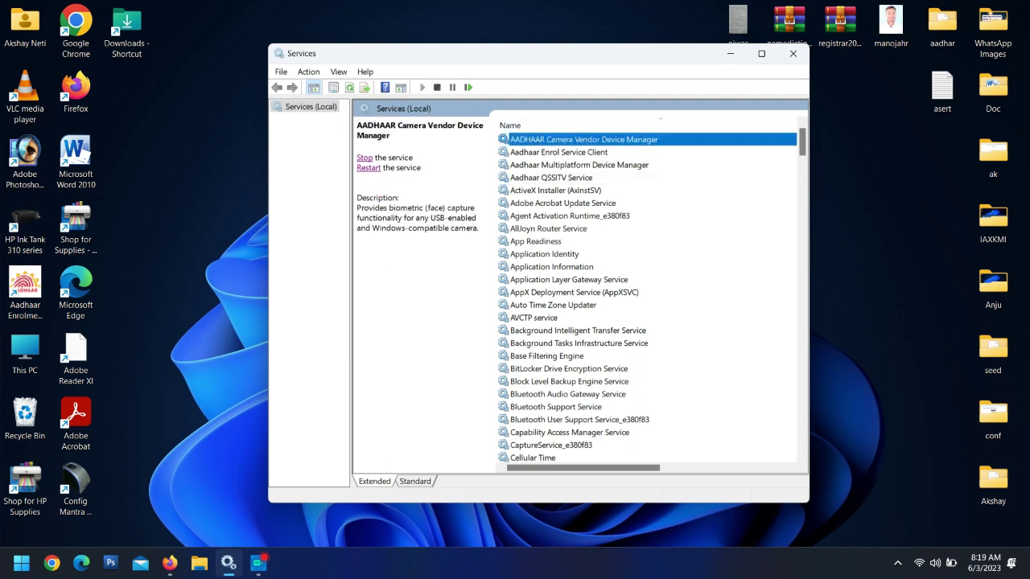
{"action": "left_click", "coordinate": [365, 158]}
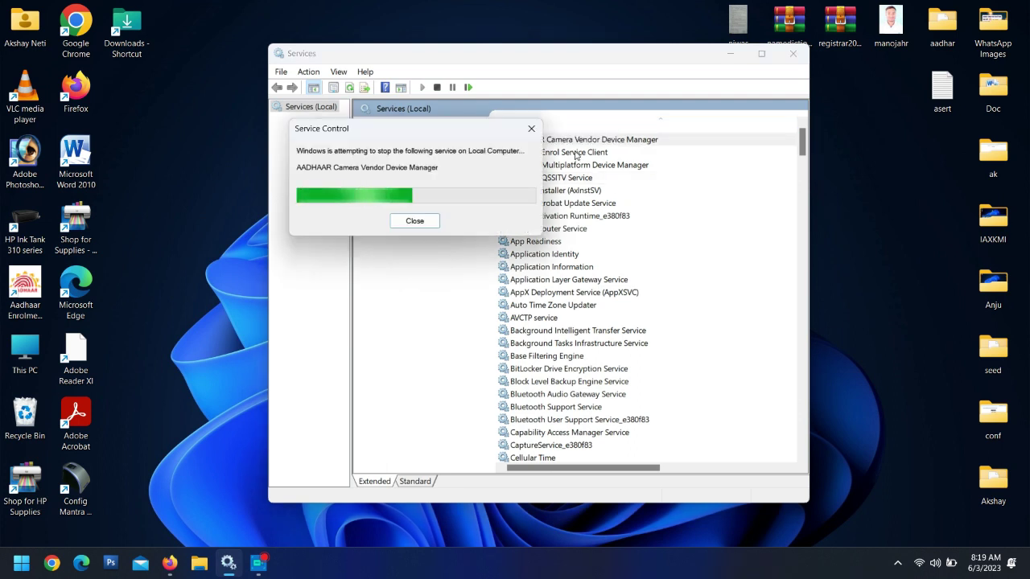
{"action": "left_click", "coordinate": [576, 153]}
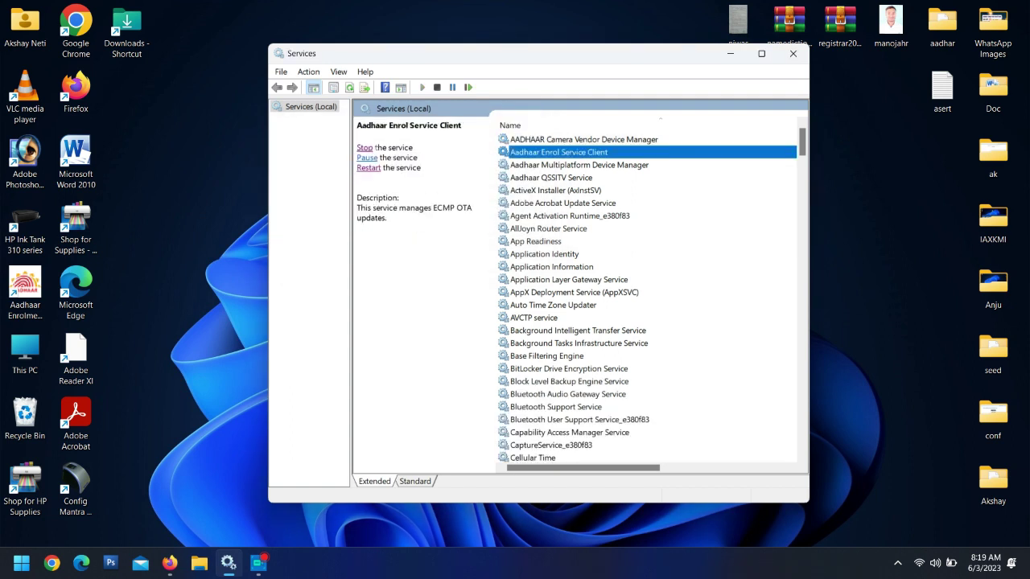
{"action": "left_click", "coordinate": [364, 146]}
Stop the Aadhaar Multiplatform Device Manager and Aadhaar QSSITV services
{"action": "left_click", "coordinate": [590, 177]}
{"action": "left_click", "coordinate": [577, 165]}
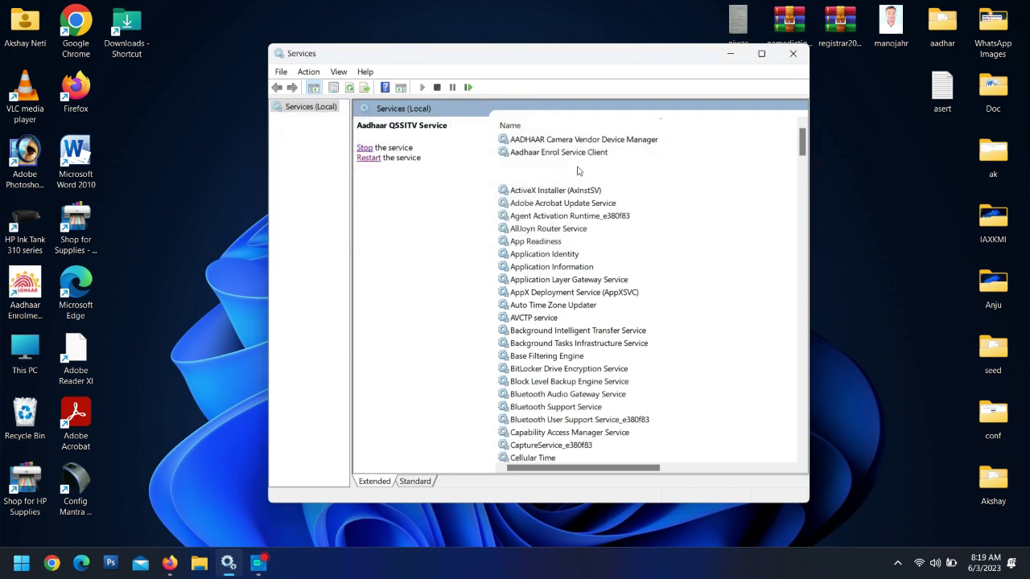
{"action": "left_click", "coordinate": [364, 158]}
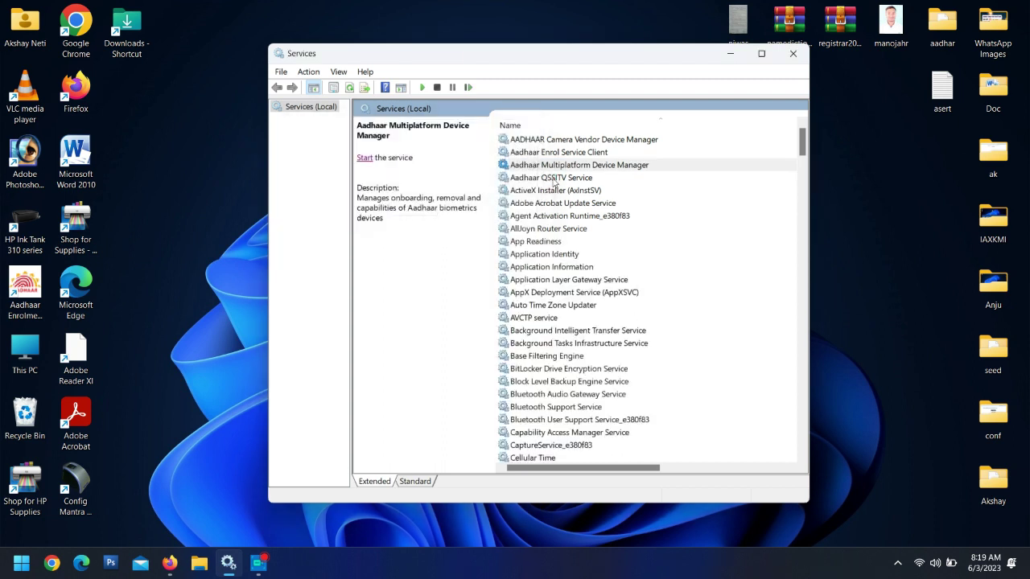
{"action": "left_click", "coordinate": [540, 179]}
{"action": "left_click", "coordinate": [365, 148]}
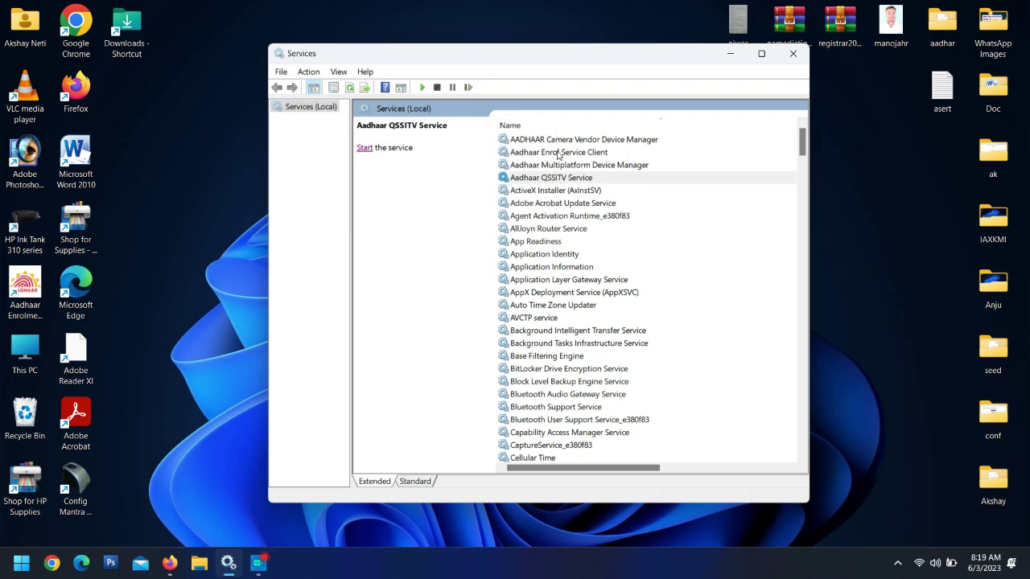
Open the Aadhaar Enrolment Client's file location from its desktop shortcut and enter the seed folder
{"action": "right_click", "coordinate": [44, 281]}
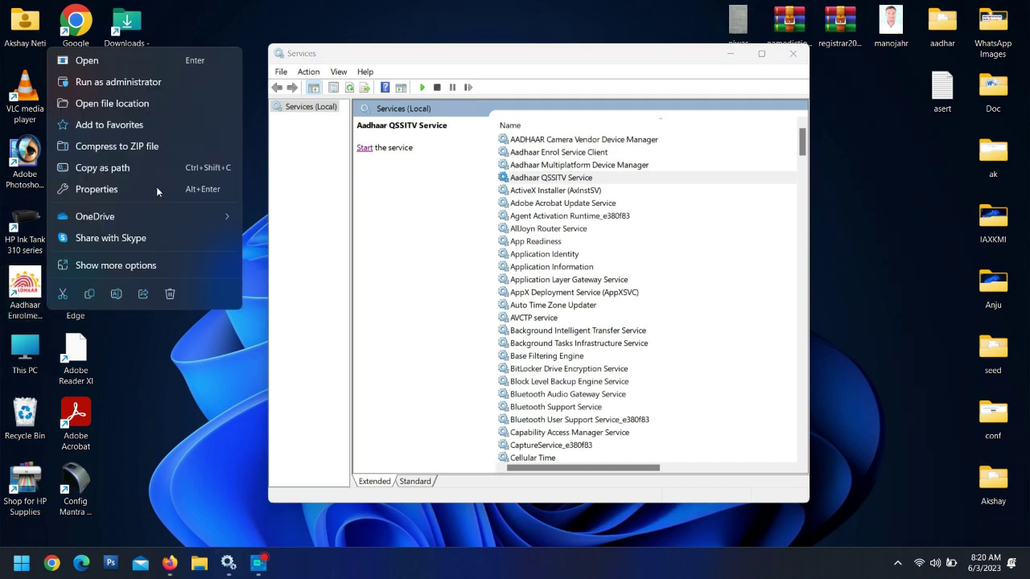
{"action": "left_click", "coordinate": [112, 103]}
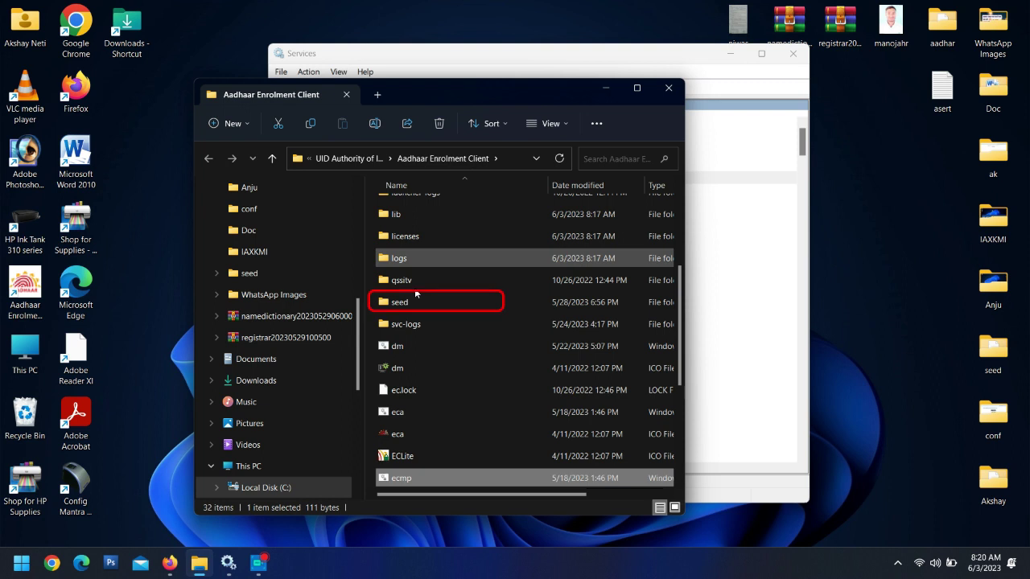
{"action": "double_click", "coordinate": [416, 296]}
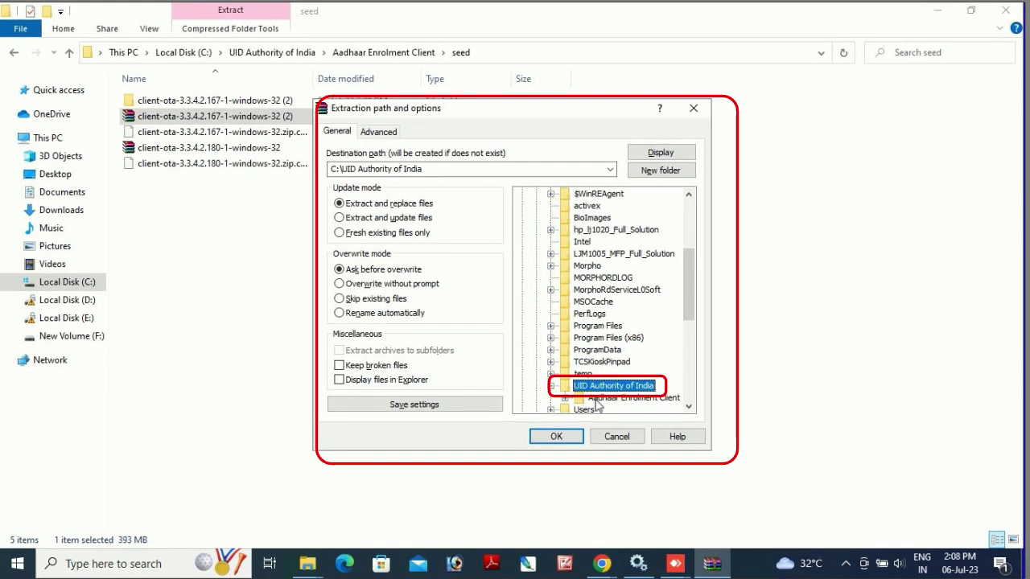
Extract the archive into UID Authority of India\Aadhaar Enrolment Client, choosing Yes to All for replacements
{"action": "left_click", "coordinate": [596, 399]}
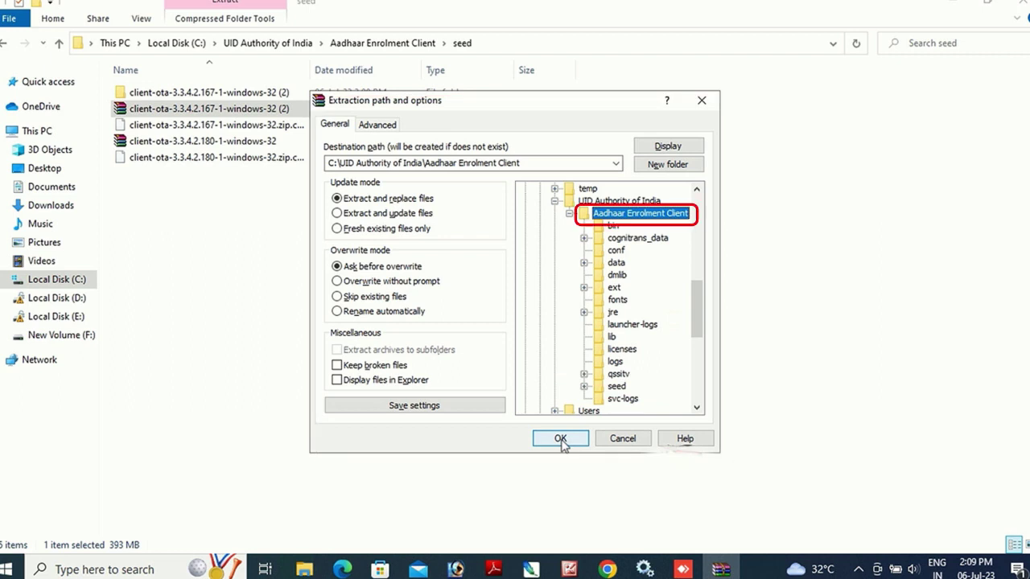
{"action": "left_click", "coordinate": [561, 440]}
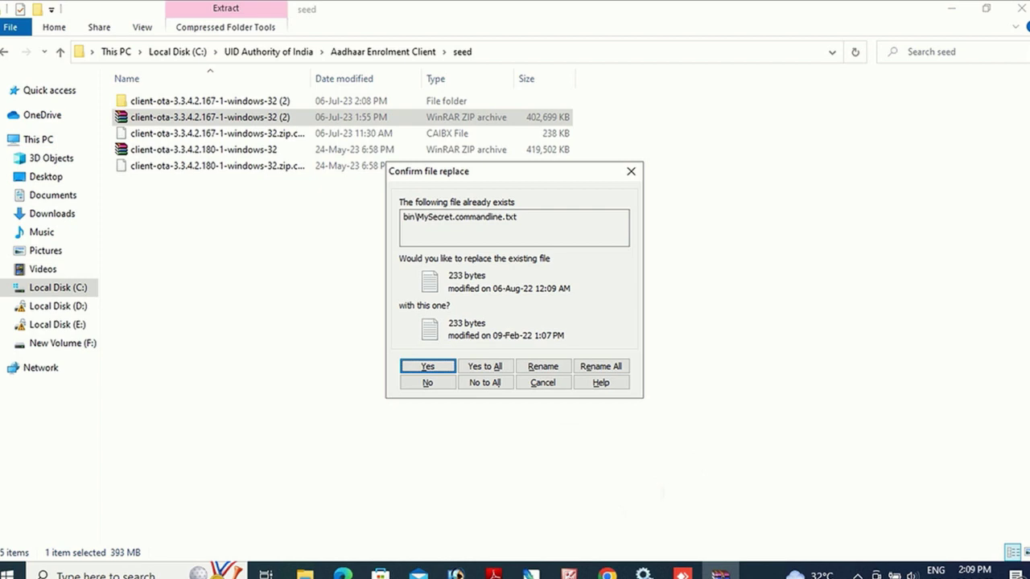
{"action": "left_click", "coordinate": [485, 366]}
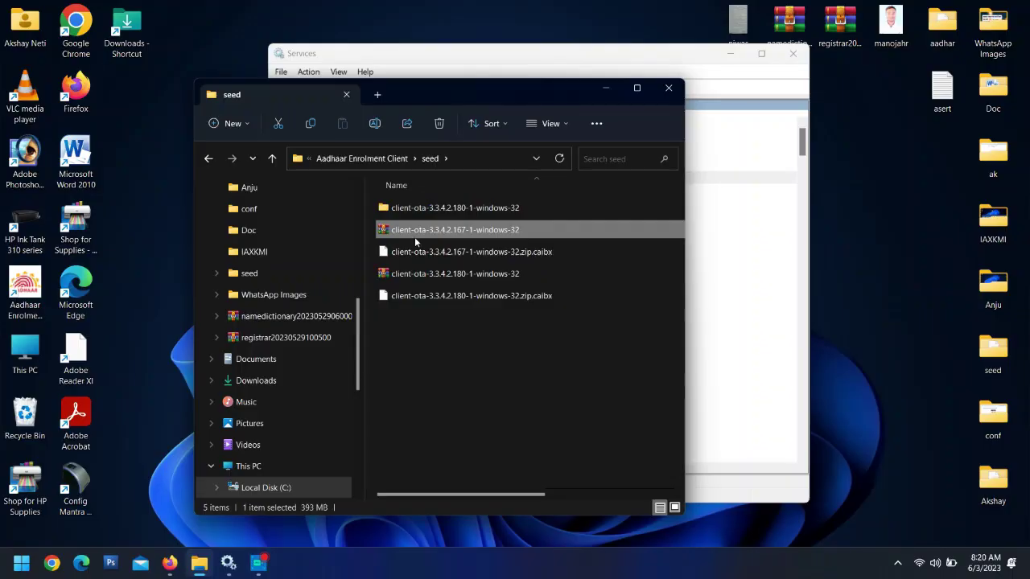
Use Extract All on the 167 client-ota archive, targeting C:\UID Authority of India\Aadhaar Enrolment Client
{"action": "right_click", "coordinate": [416, 233]}
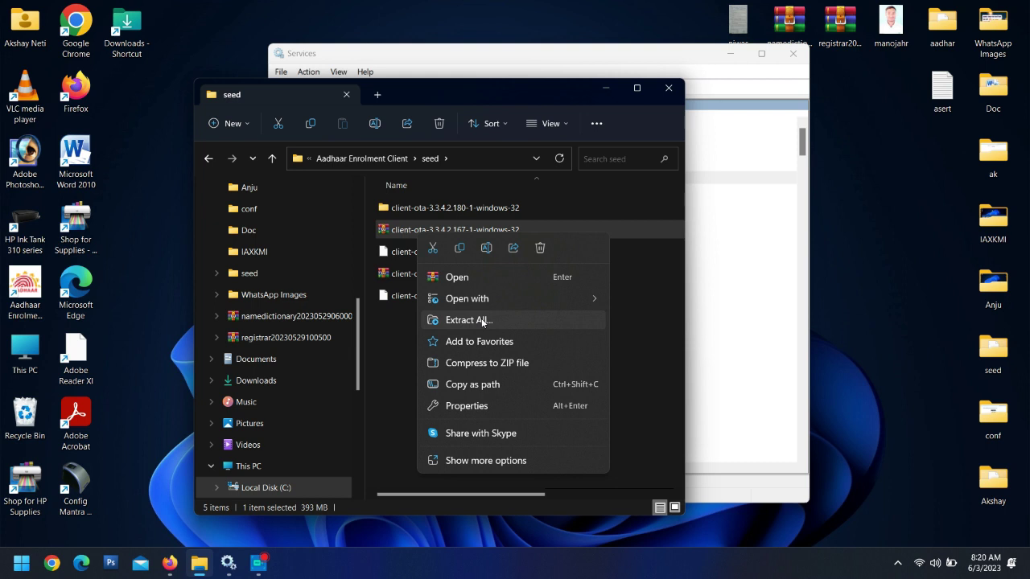
{"action": "left_click", "coordinate": [481, 320]}
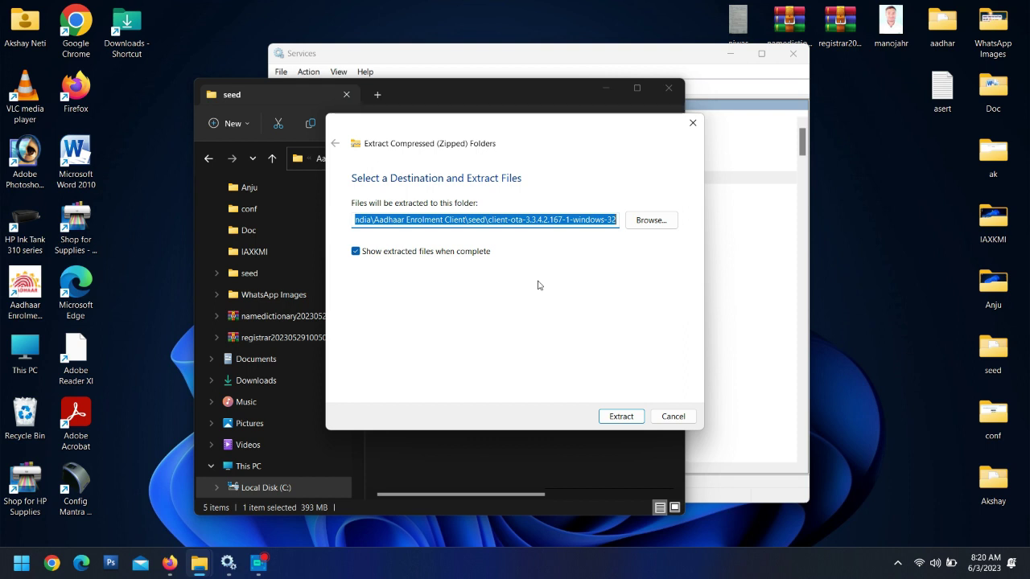
{"action": "left_click", "coordinate": [664, 222]}
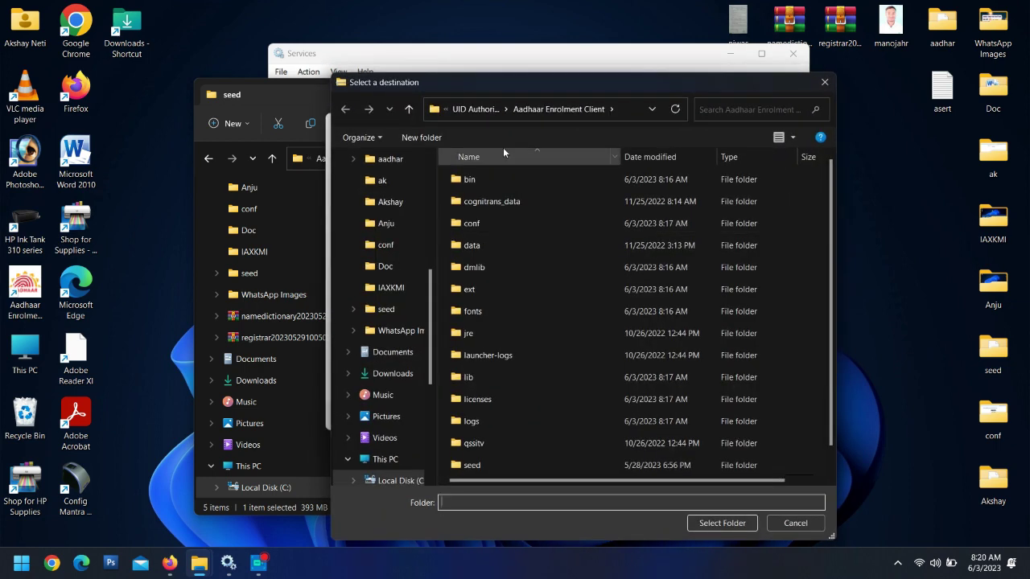
{"action": "left_click", "coordinate": [465, 109]}
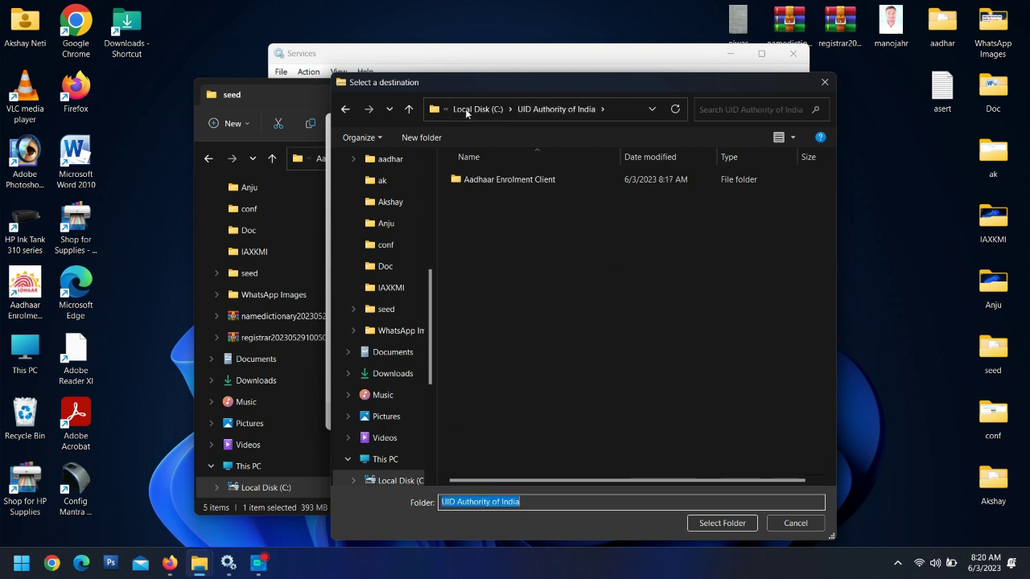
{"action": "left_click", "coordinate": [466, 181]}
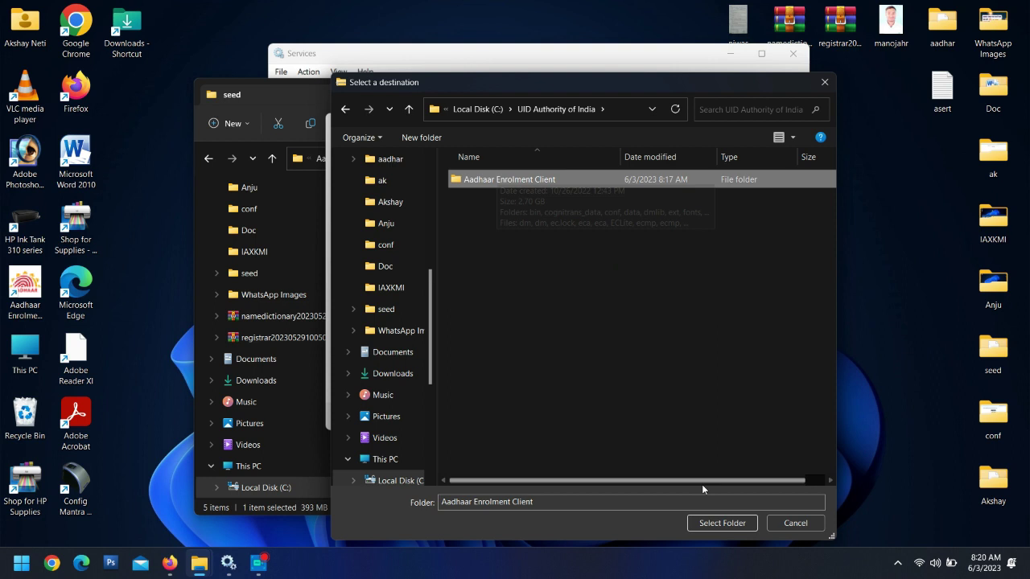
{"action": "left_click", "coordinate": [703, 523]}
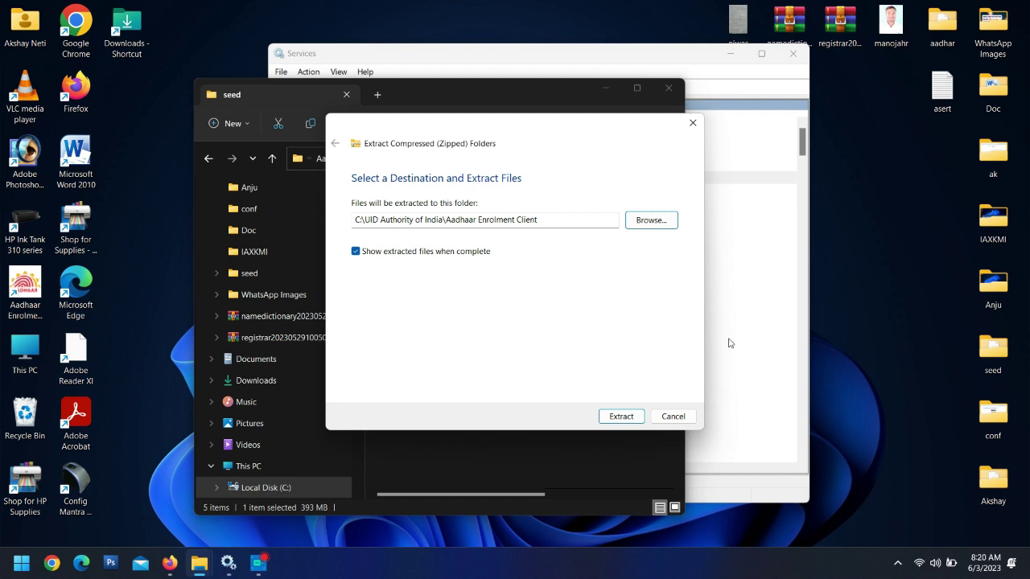
Run the extraction and replace the same-named files in the Aadhaar Enrolment Client folder
{"action": "left_click", "coordinate": [633, 421]}
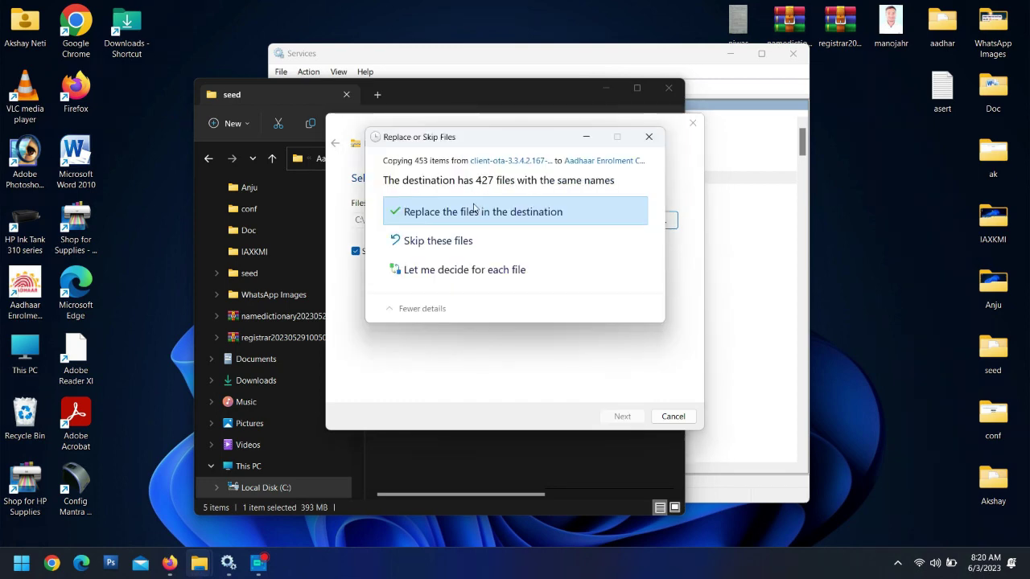
{"action": "left_click", "coordinate": [474, 207]}
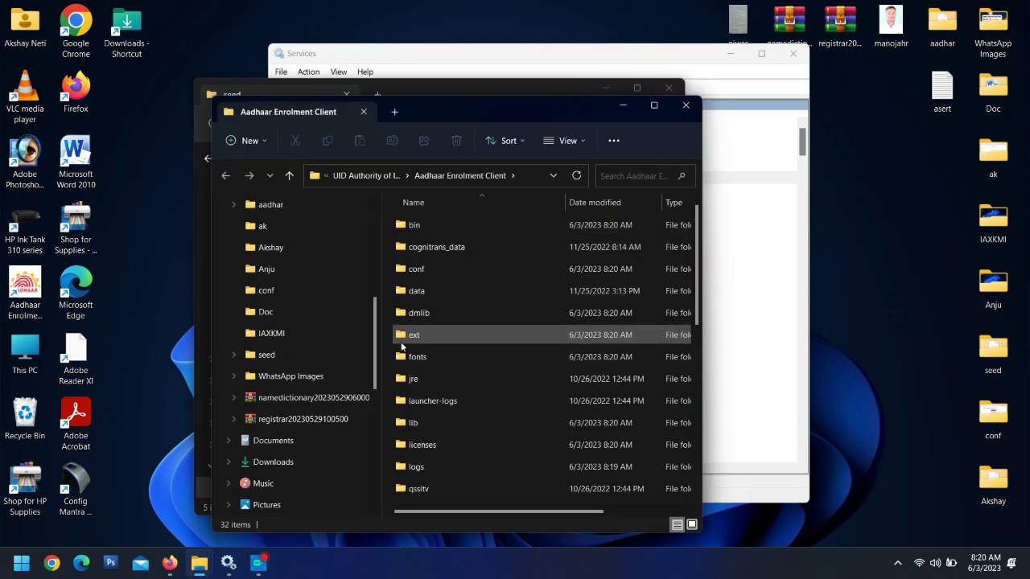
Close File Explorer and start the Camera Vendor Device Manager and Enrol Service Client services
{"action": "left_click", "coordinate": [686, 105]}
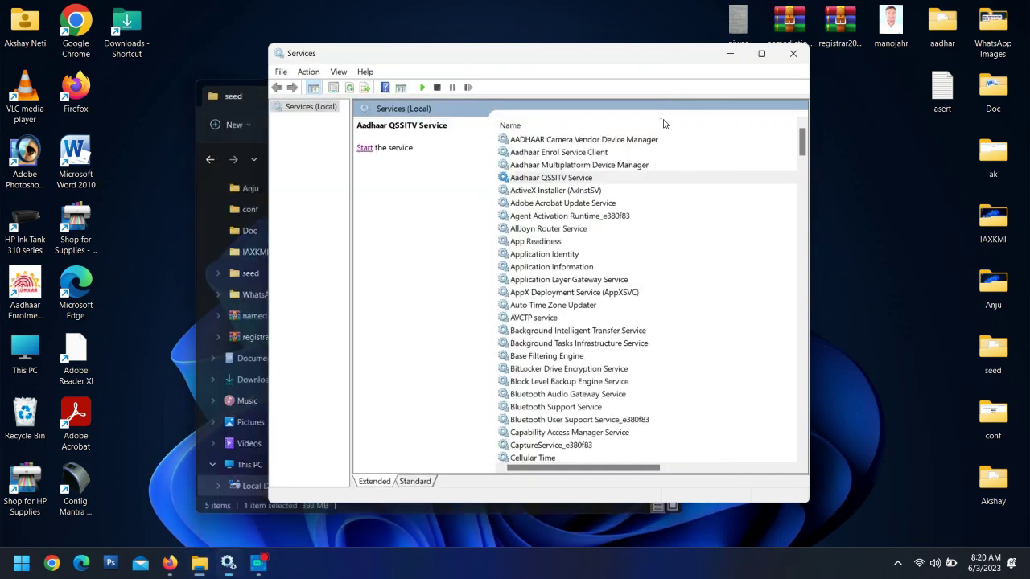
{"action": "left_click", "coordinate": [535, 140]}
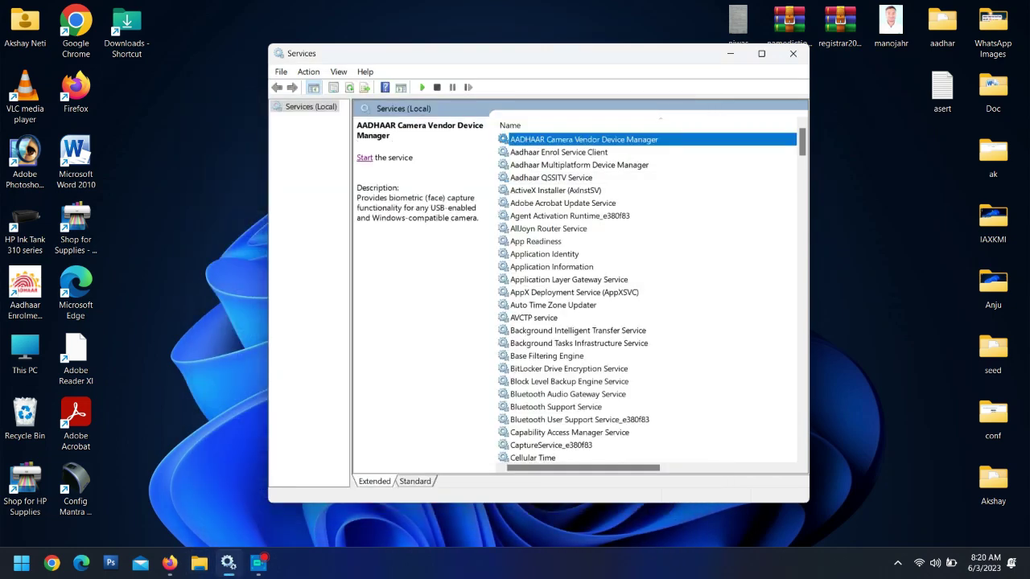
{"action": "left_click", "coordinate": [364, 159]}
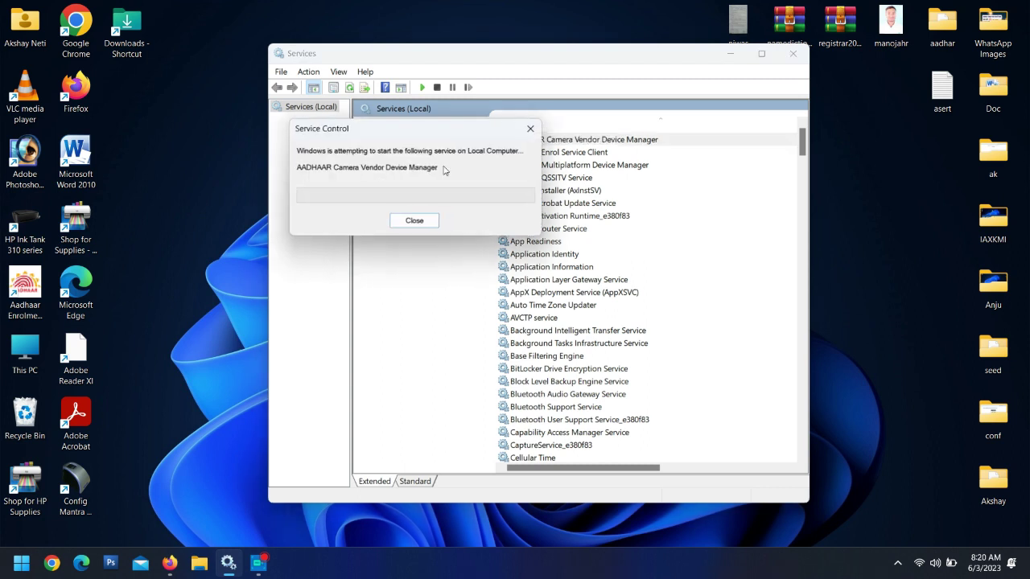
{"action": "left_click", "coordinate": [564, 155]}
{"action": "left_click", "coordinate": [364, 148]}
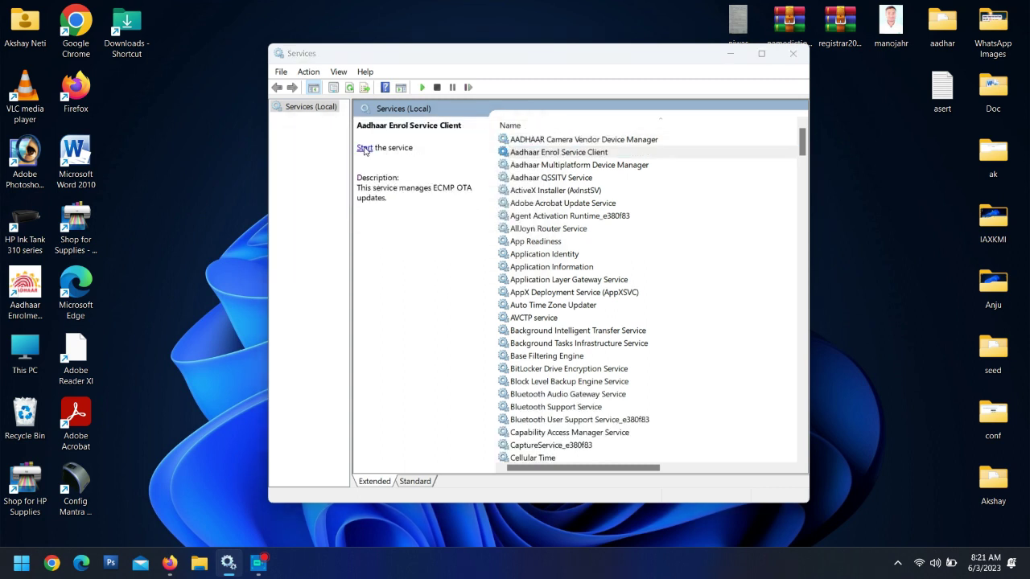
Start the Aadhaar Multiplatform Device Manager and Aadhaar QSSITV services
{"action": "left_click", "coordinate": [554, 166]}
{"action": "left_click", "coordinate": [365, 158]}
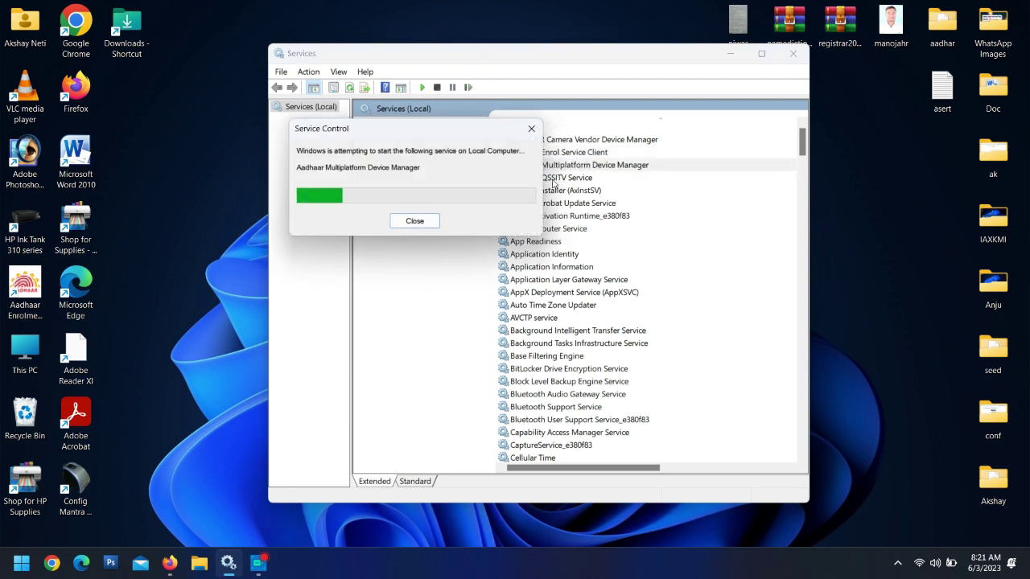
{"action": "left_click", "coordinate": [554, 178]}
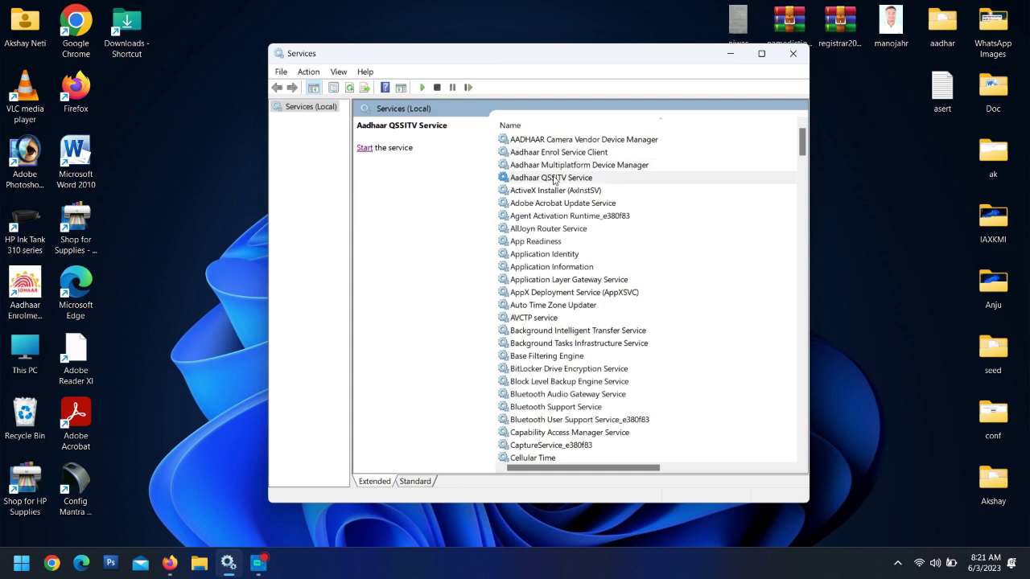
{"action": "left_click", "coordinate": [364, 148]}
{"action": "left_click", "coordinate": [24, 292]}
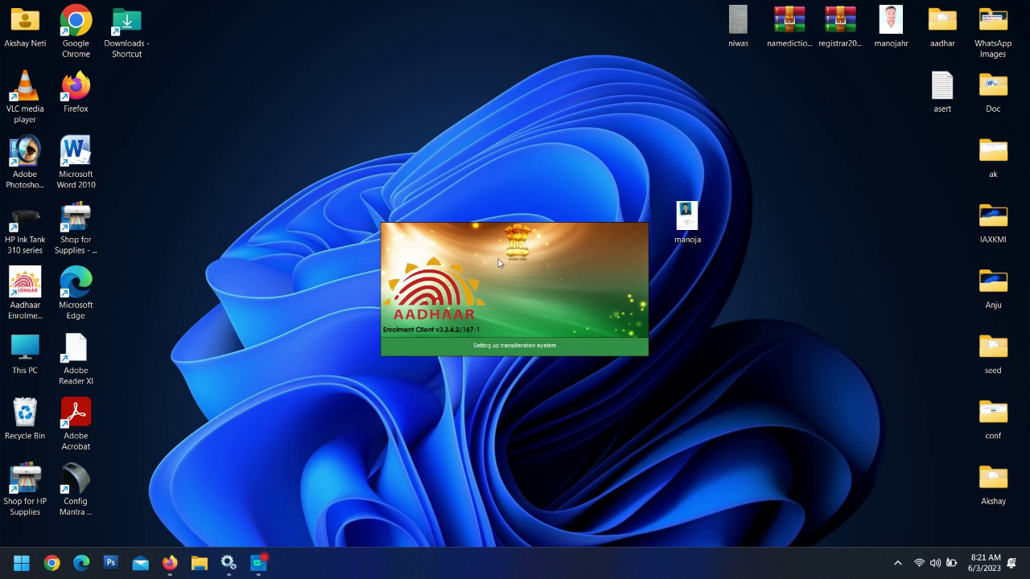
Launch the client, choose the operator ID filtered by 'k', and log in with password and iris
{"action": "double_click", "coordinate": [22, 294]}
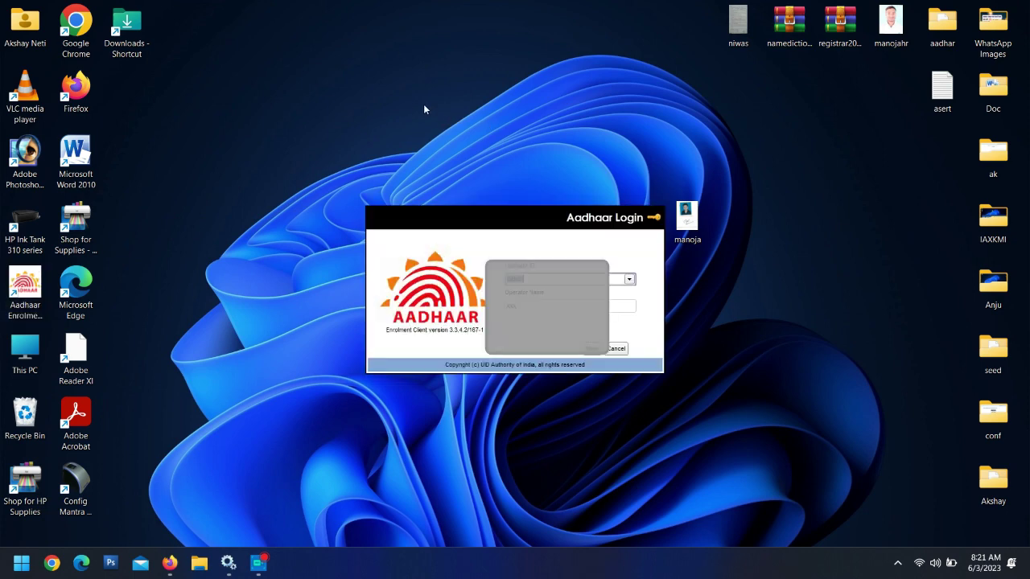
{"action": "key", "text": "alt+Down"}
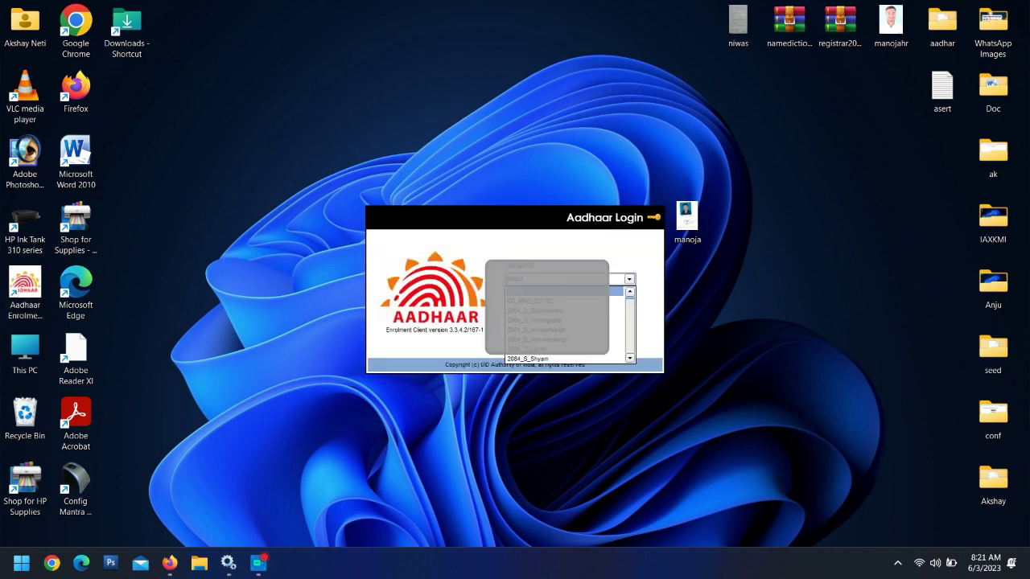
{"action": "key", "text": "Down"}
{"action": "key", "text": "Down"}
{"action": "key", "text": "Return"}
{"action": "key", "text": "BackSpace"}
{"action": "key", "text": "BackSpace"}
{"action": "key", "text": "BackSpace"}
{"action": "key", "text": "BackSpace"}
{"action": "key", "text": "BackSpace"}
{"action": "key", "text": "BackSpace"}
{"action": "key", "text": "BackSpace"}
{"action": "key", "text": "BackSpace"}
{"action": "key", "text": "BackSpace"}
{"action": "key", "text": "BackSpace"}
{"action": "key", "text": "BackSpace"}
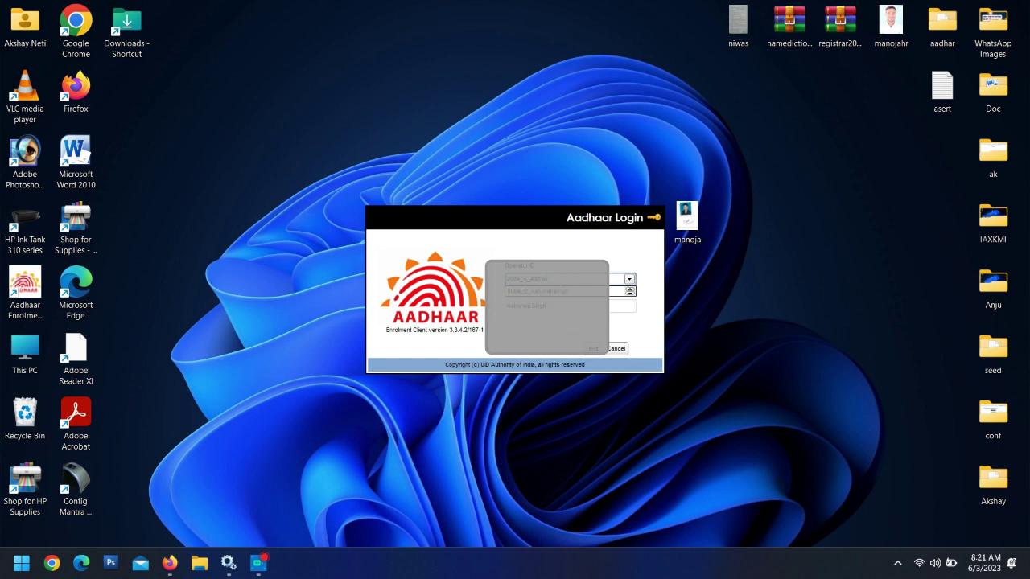
{"action": "type", "text": "k"}
{"action": "key", "text": "Down"}
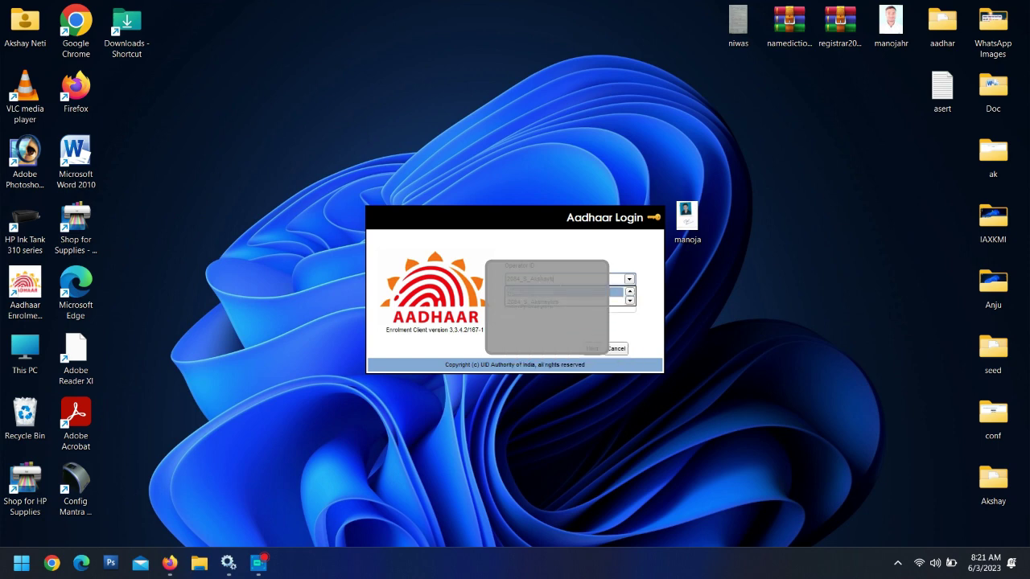
{"action": "key", "text": "Down"}
{"action": "key", "text": "Return"}
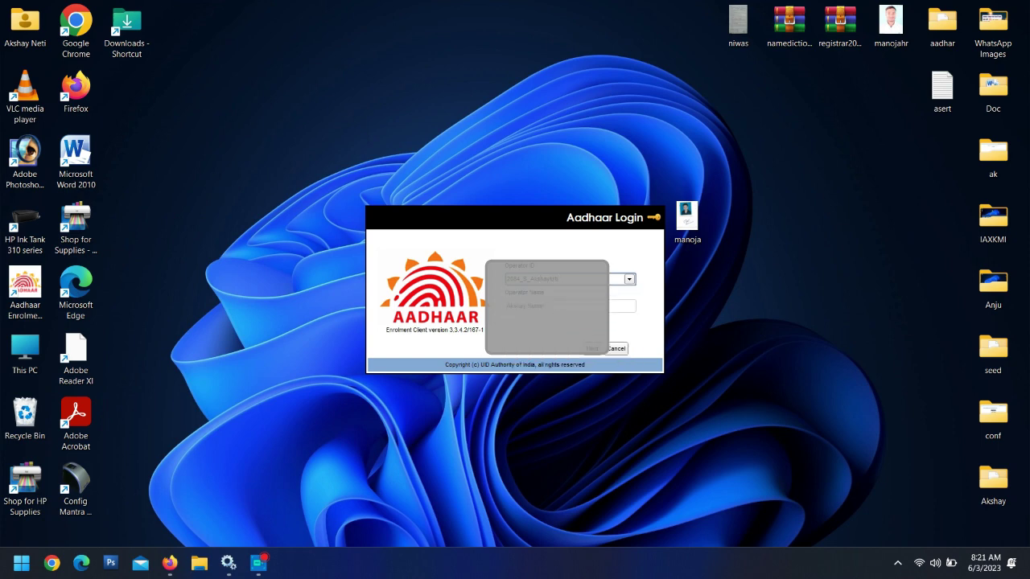
{"action": "left_click", "coordinate": [595, 351]}
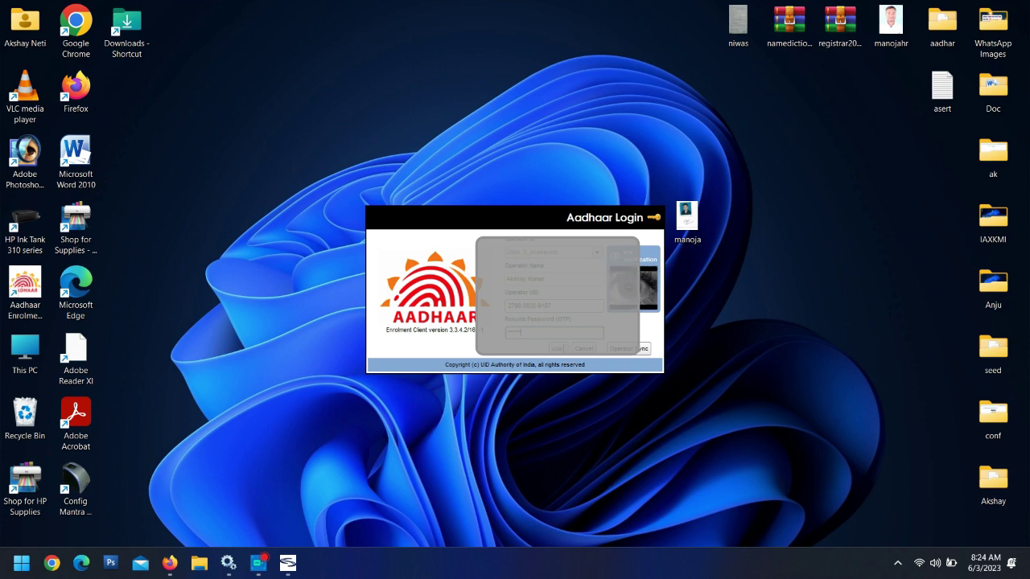
{"action": "left_click", "coordinate": [559, 350]}
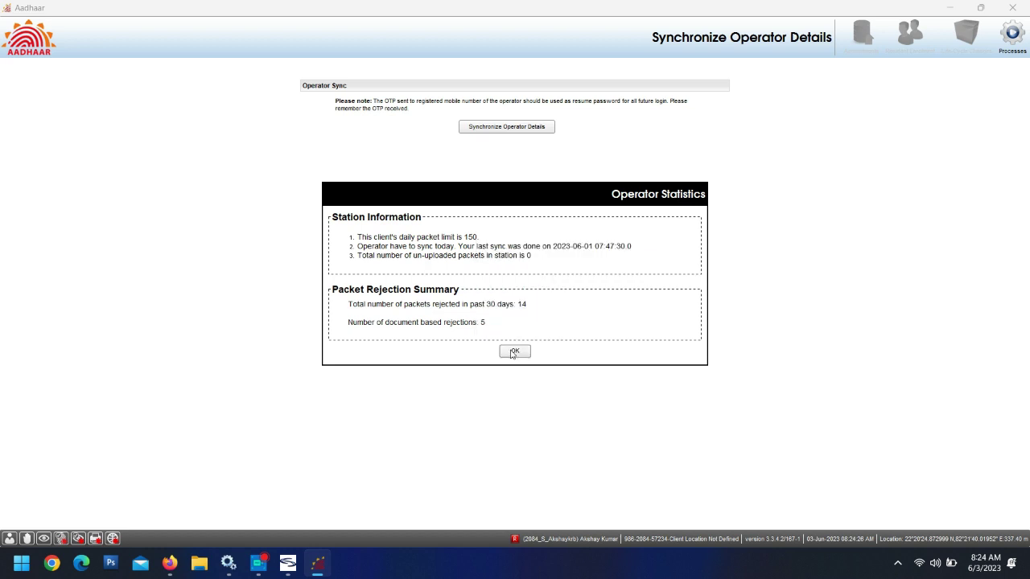
Dismiss Operator Statistics, start Synchronize Operator Details and confirm the location details form
{"action": "left_click", "coordinate": [514, 353]}
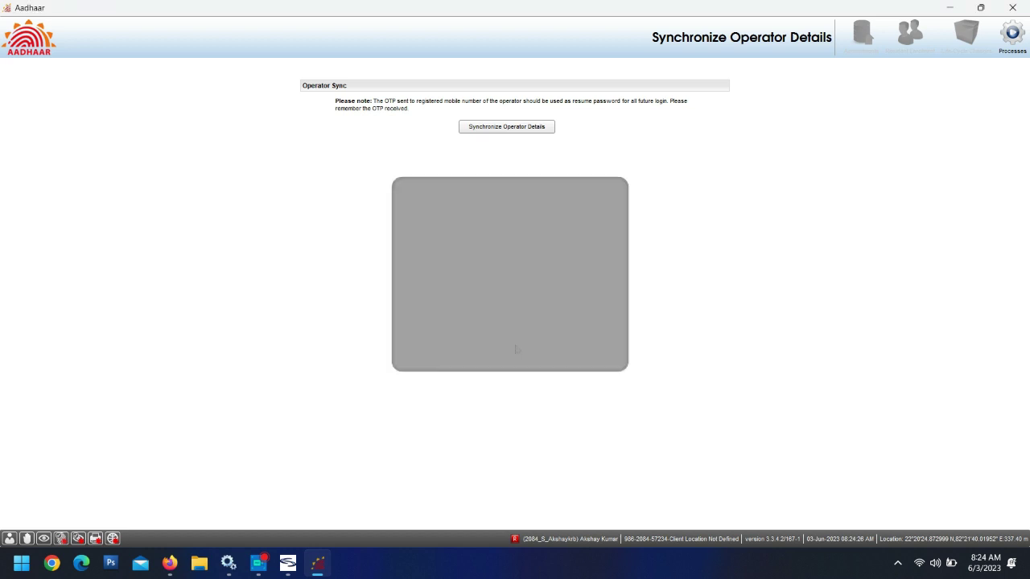
{"action": "left_click", "coordinate": [524, 126]}
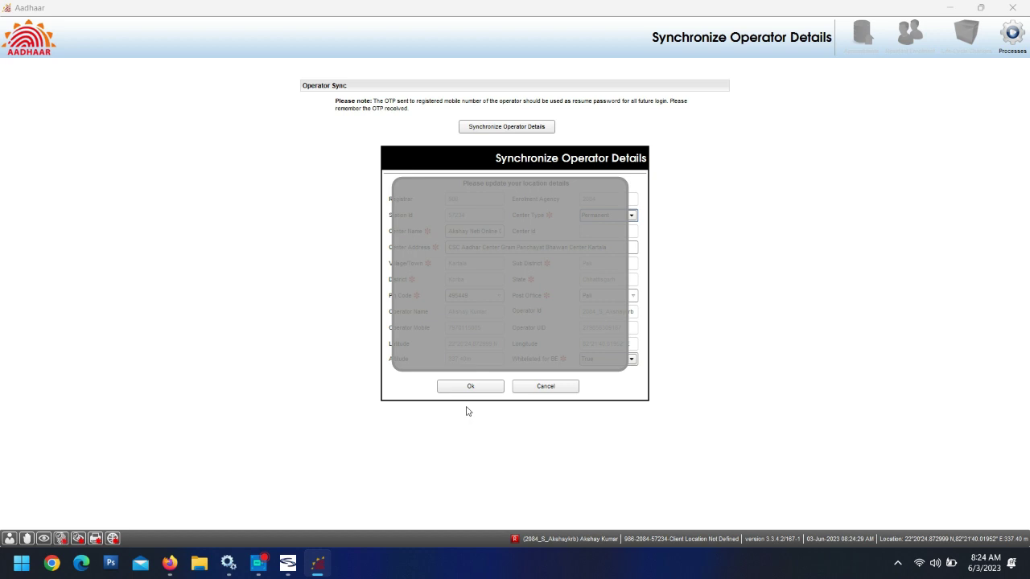
{"action": "left_click", "coordinate": [487, 388]}
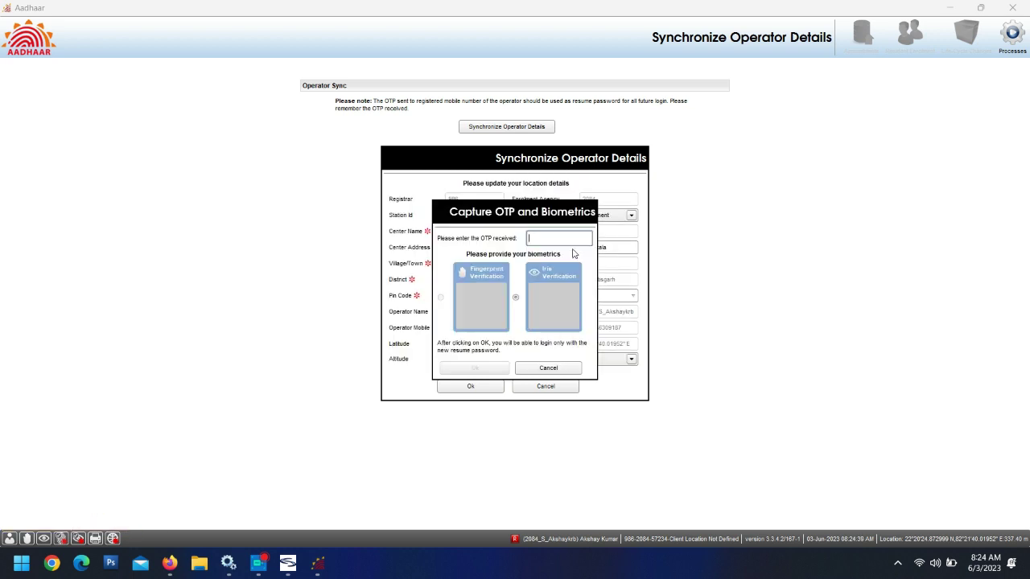
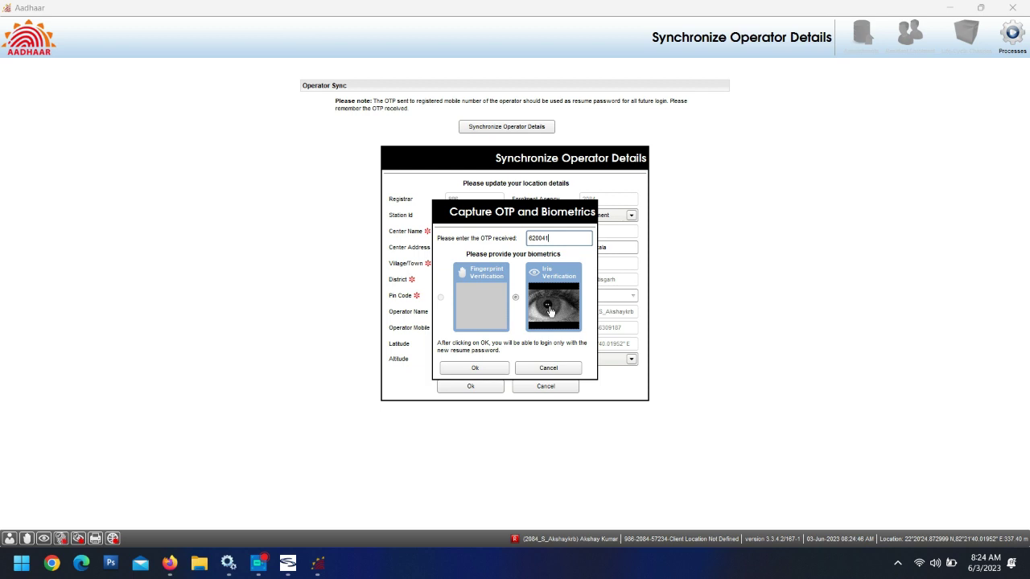
Enter the OTP, submit with iris capture, and acknowledge the successful operator sync
{"action": "left_click", "coordinate": [471, 368]}
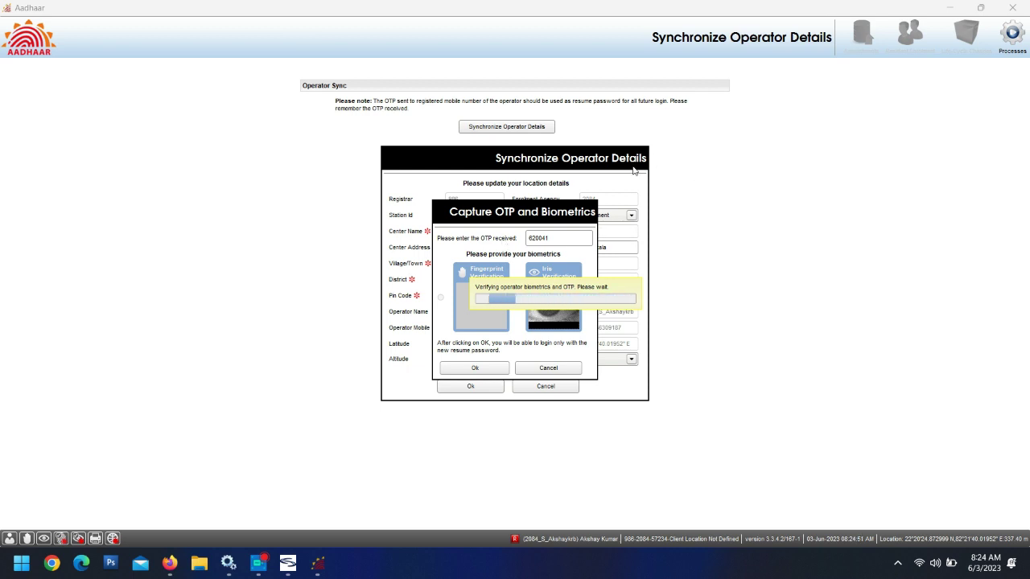
{"action": "left_click", "coordinate": [515, 312]}
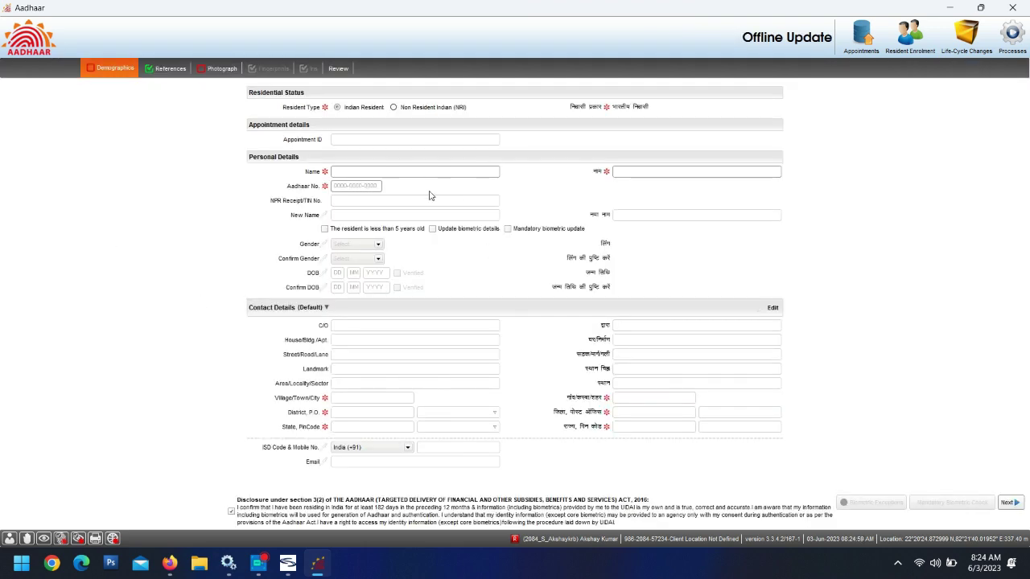
Close the Aadhaar Enrolment Client, confirming Yes on the exit prompt
{"action": "left_click", "coordinate": [1011, 5]}
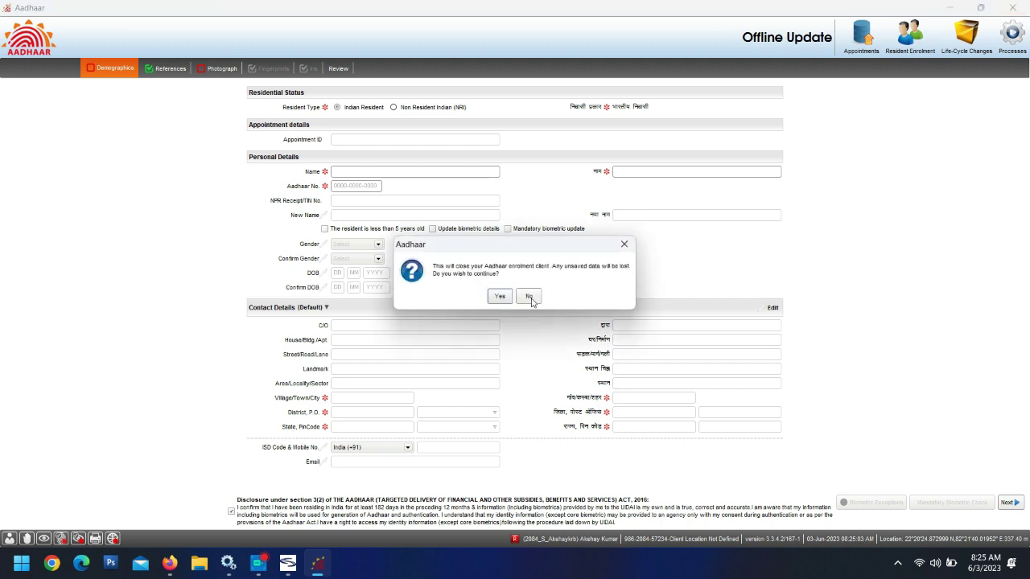
{"action": "left_click", "coordinate": [531, 297]}
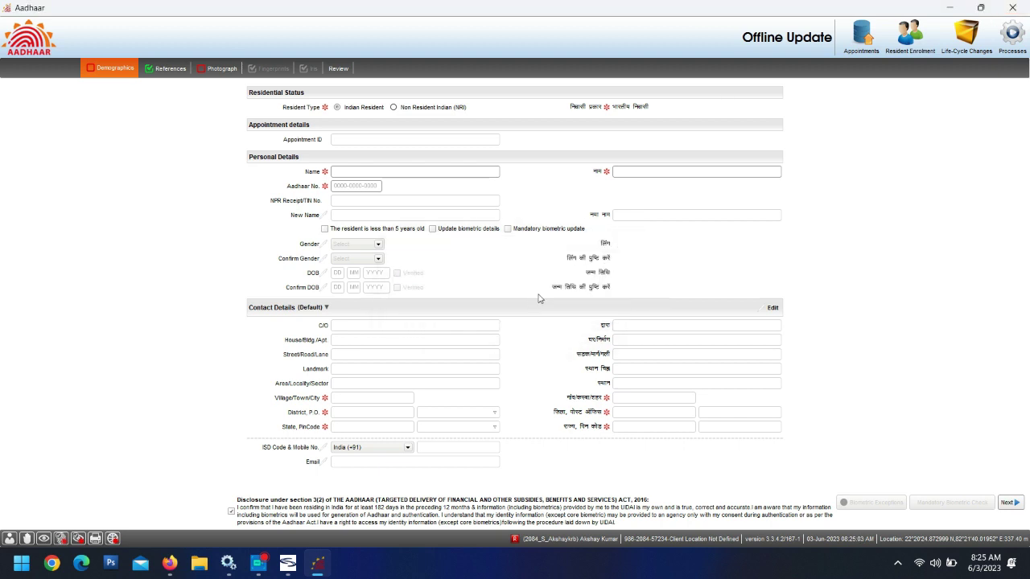
{"action": "left_click", "coordinate": [1012, 7]}
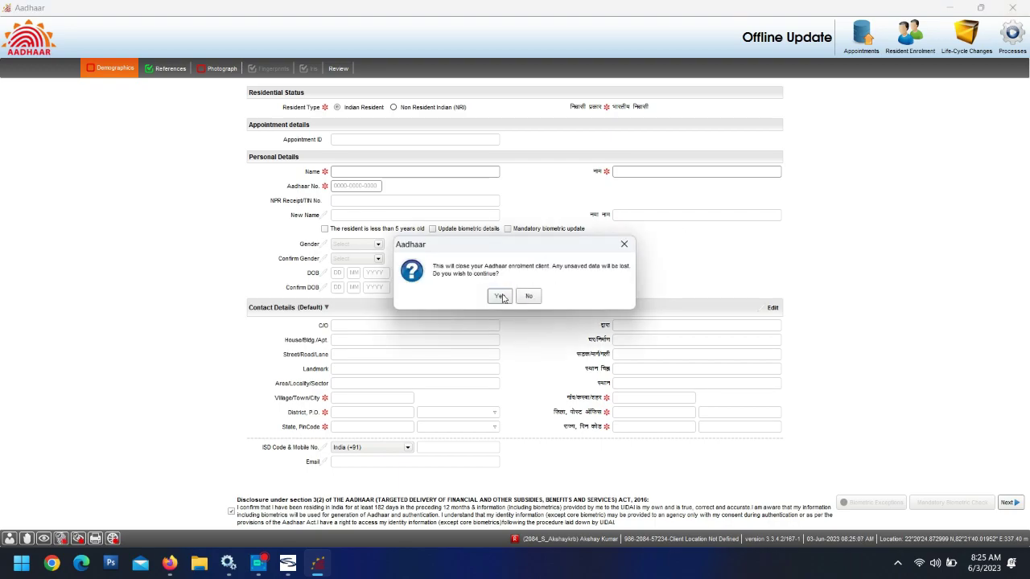
{"action": "left_click", "coordinate": [500, 295]}
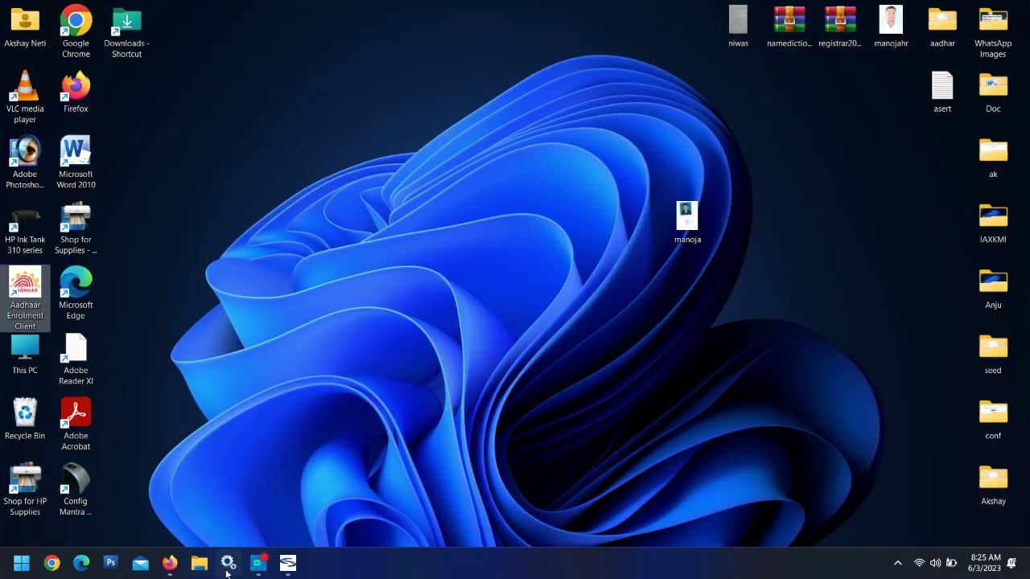
{"action": "left_click", "coordinate": [229, 563]}
Stop the AADHAAR Camera Vendor Device Manager, Enrol Service Client and Multiplatform Device Manager services
{"action": "scroll", "coordinate": [315, 201], "scroll_direction": "up", "scroll_amount": 8}
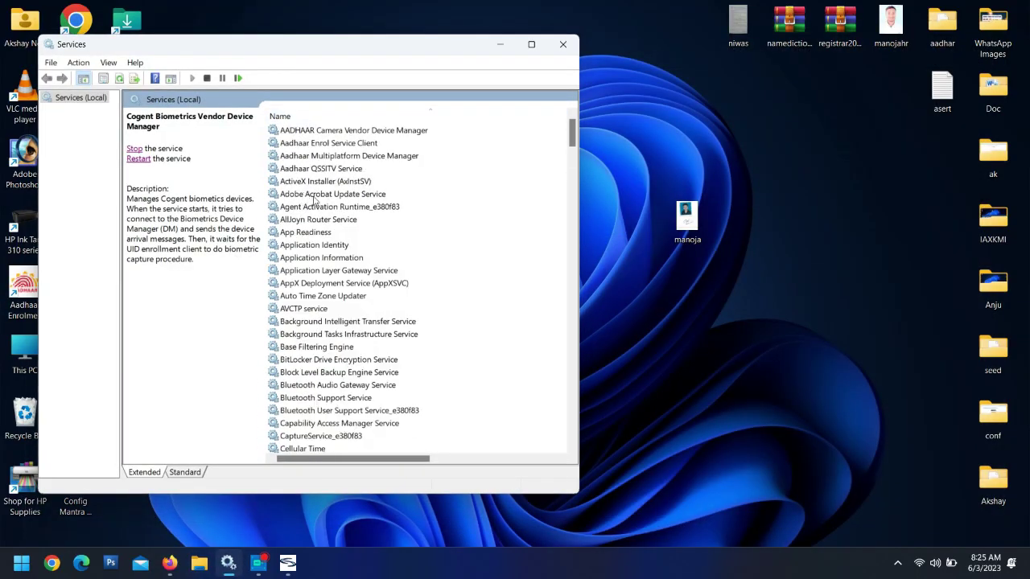
{"action": "left_click", "coordinate": [313, 131]}
{"action": "left_click", "coordinate": [134, 150]}
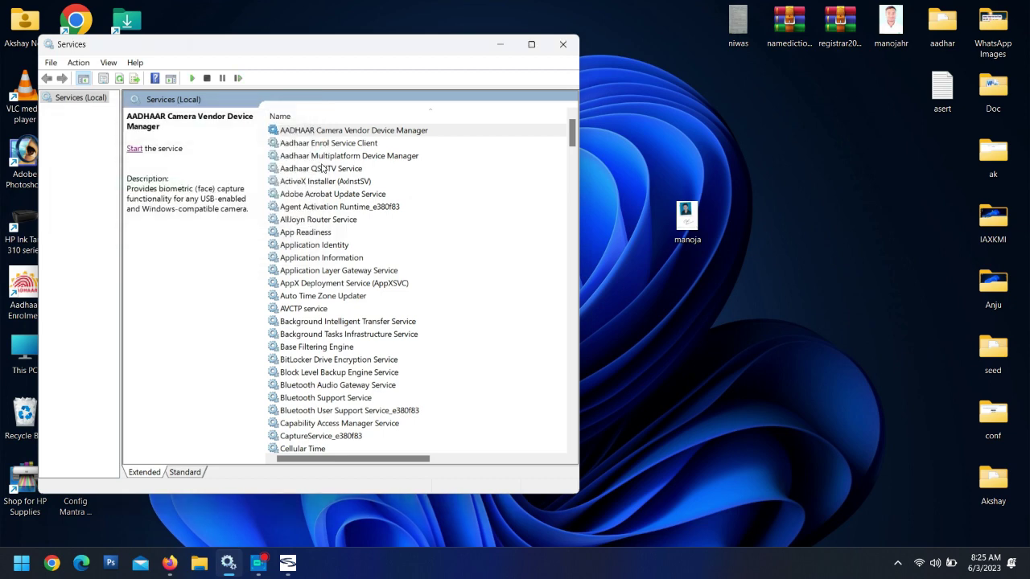
{"action": "left_click", "coordinate": [296, 145]}
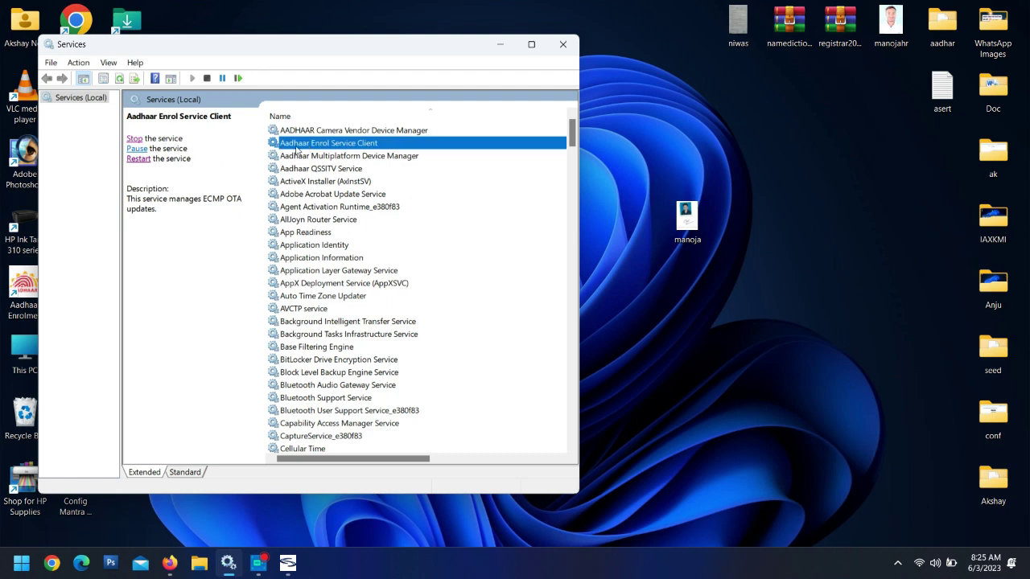
{"action": "left_click", "coordinate": [134, 140]}
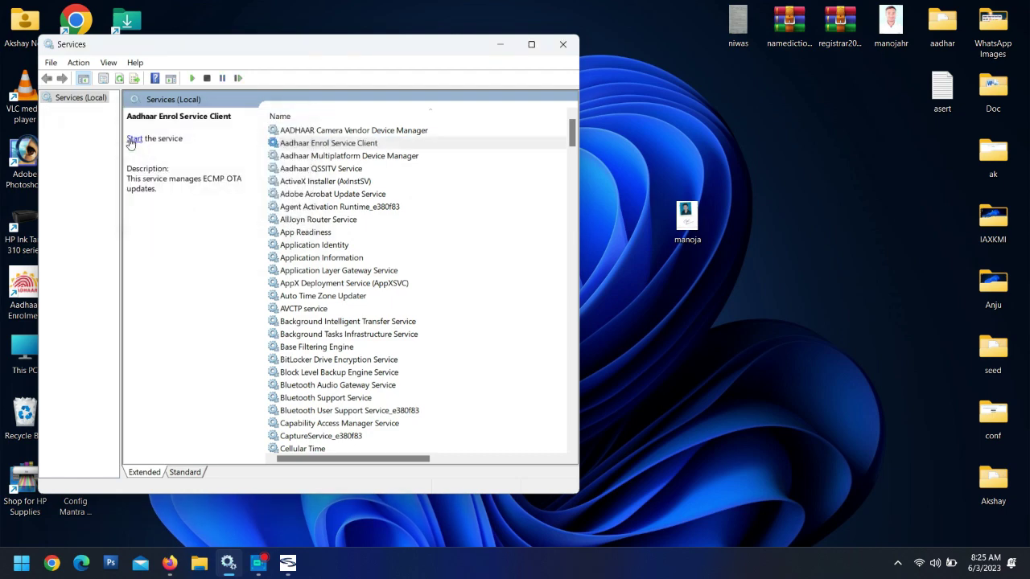
{"action": "key", "text": "Down"}
{"action": "left_click", "coordinate": [134, 149]}
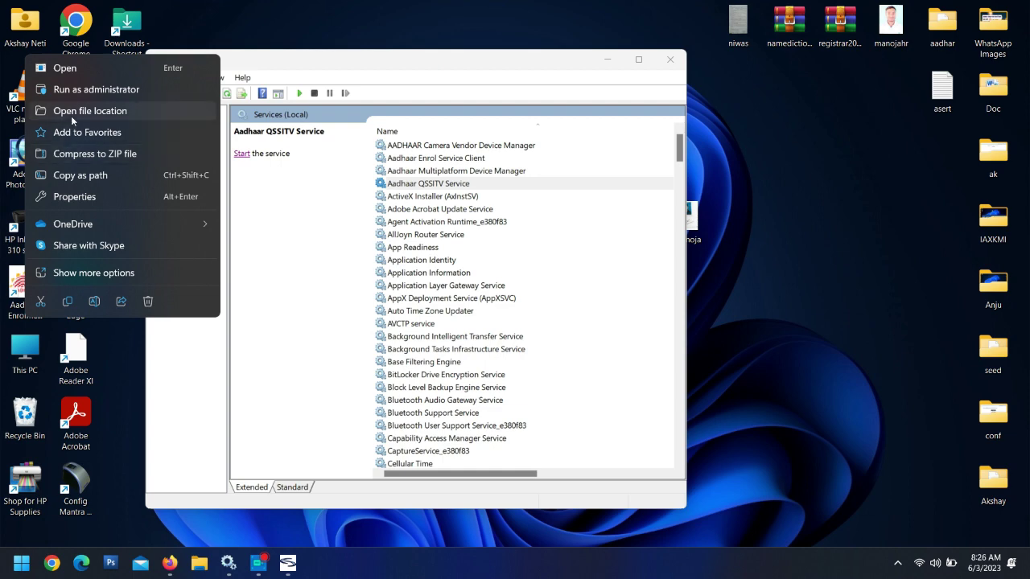
In the seed folder, begin Extract All on the client-ota-3.3.4.2.180-1-windows-32 archive
{"action": "left_click", "coordinate": [73, 113]}
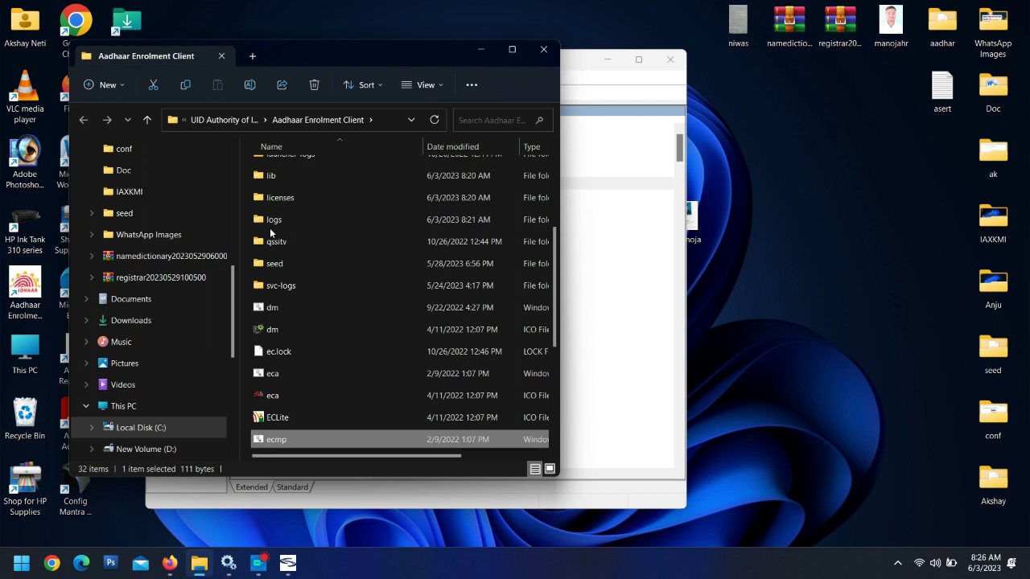
{"action": "double_click", "coordinate": [285, 262]}
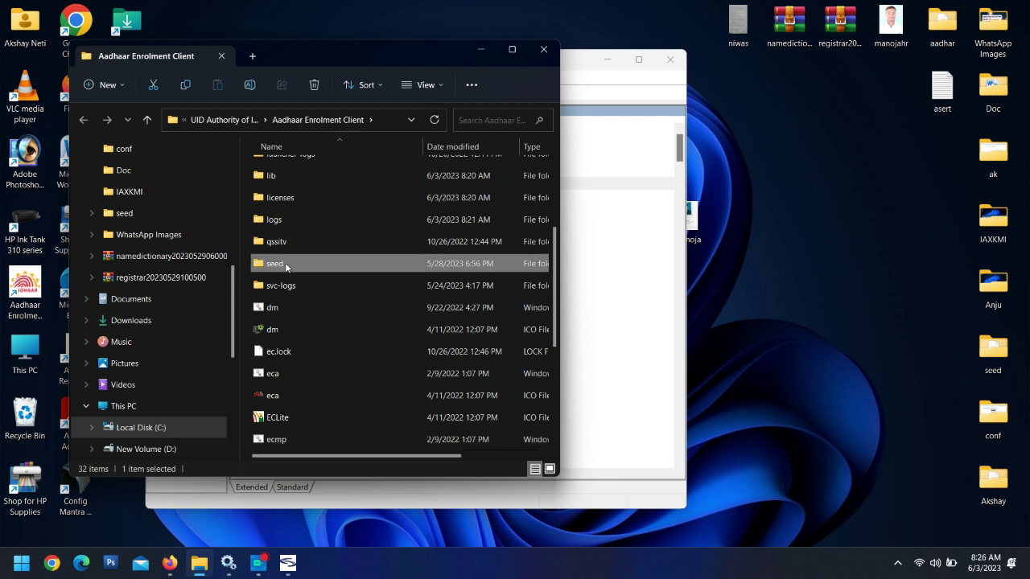
{"action": "left_click", "coordinate": [311, 233]}
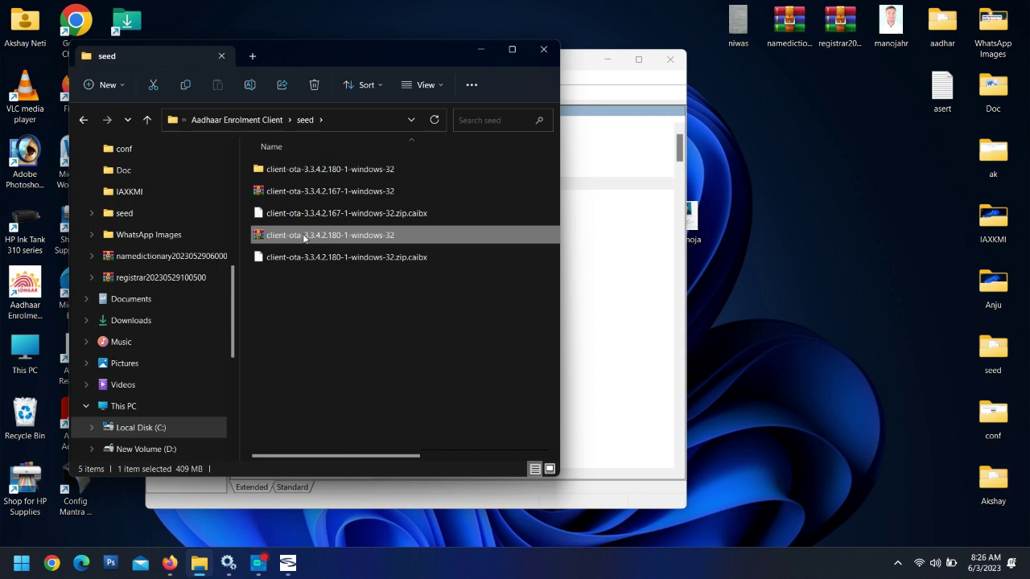
{"action": "right_click", "coordinate": [304, 236]}
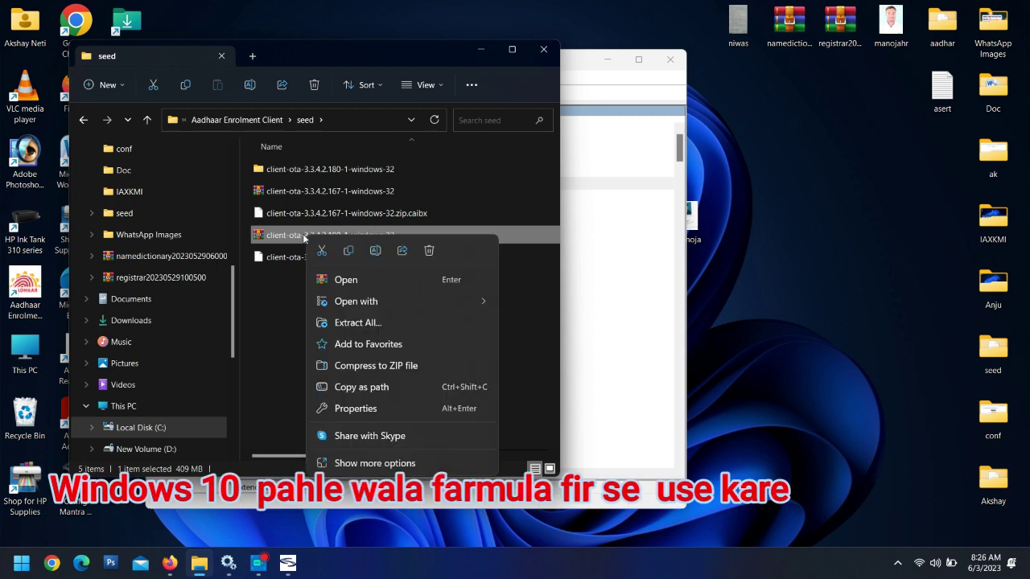
{"action": "left_click", "coordinate": [359, 321]}
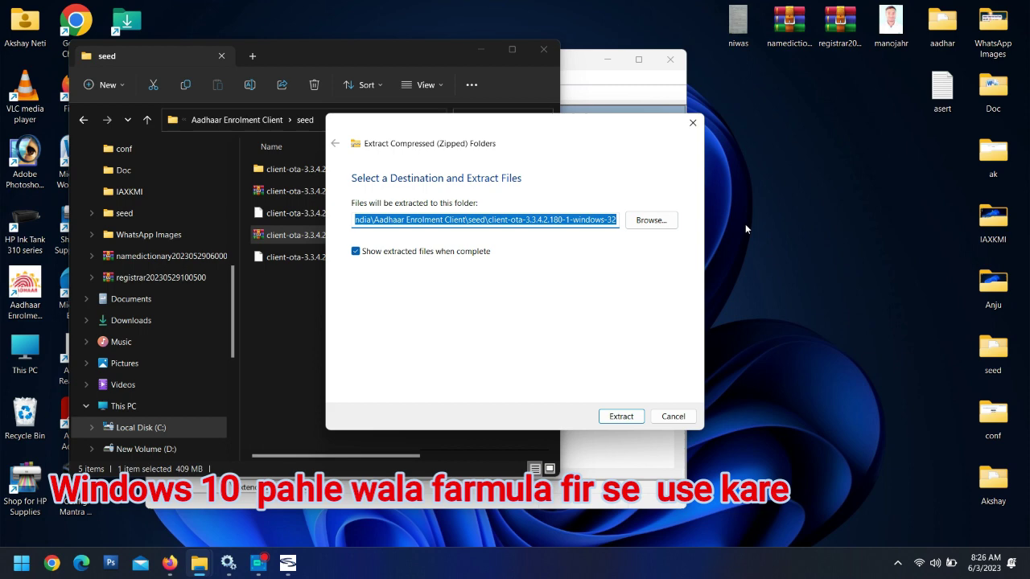
Extract into C:\UID Authority of India\Aadhaar Enrolment Client, replacing existing files, and close the folder
{"action": "left_click", "coordinate": [651, 219]}
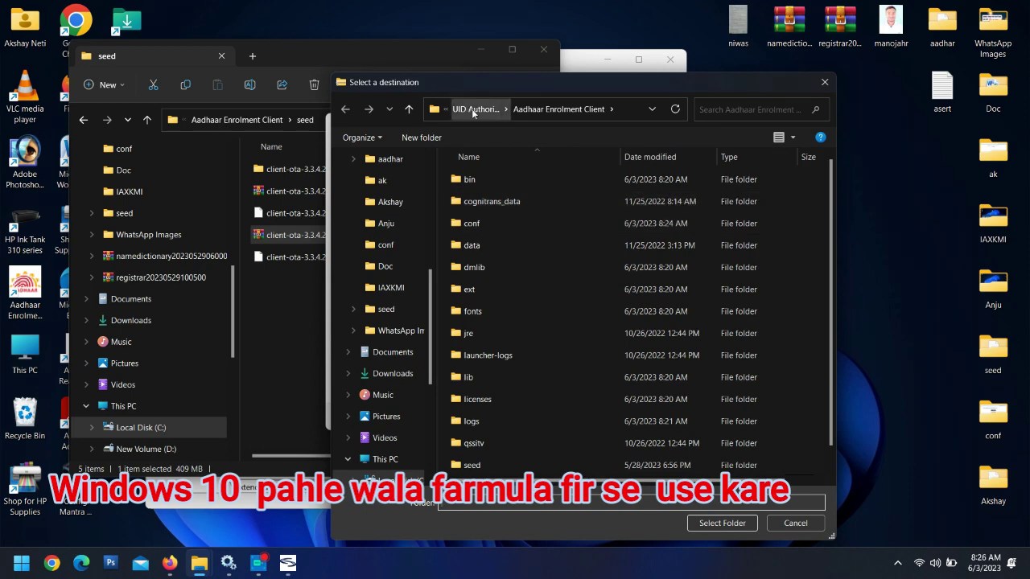
{"action": "left_click", "coordinate": [474, 111]}
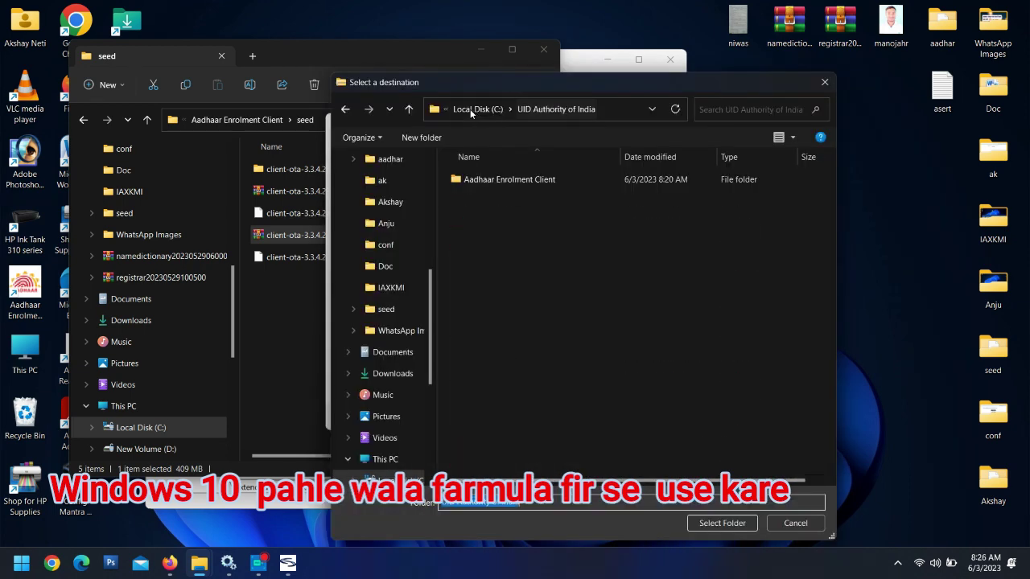
{"action": "left_click", "coordinate": [494, 188]}
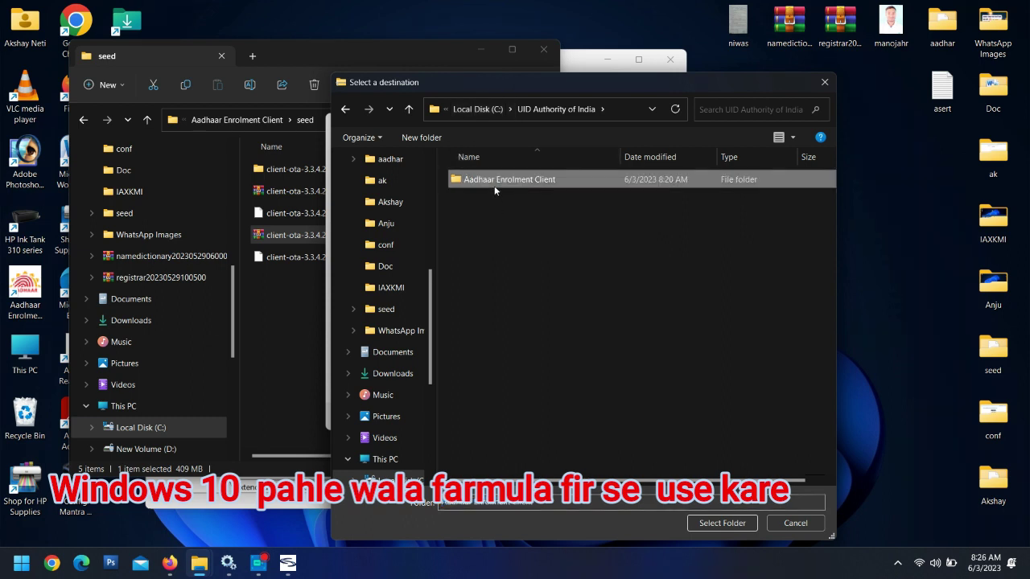
{"action": "left_click", "coordinate": [729, 523]}
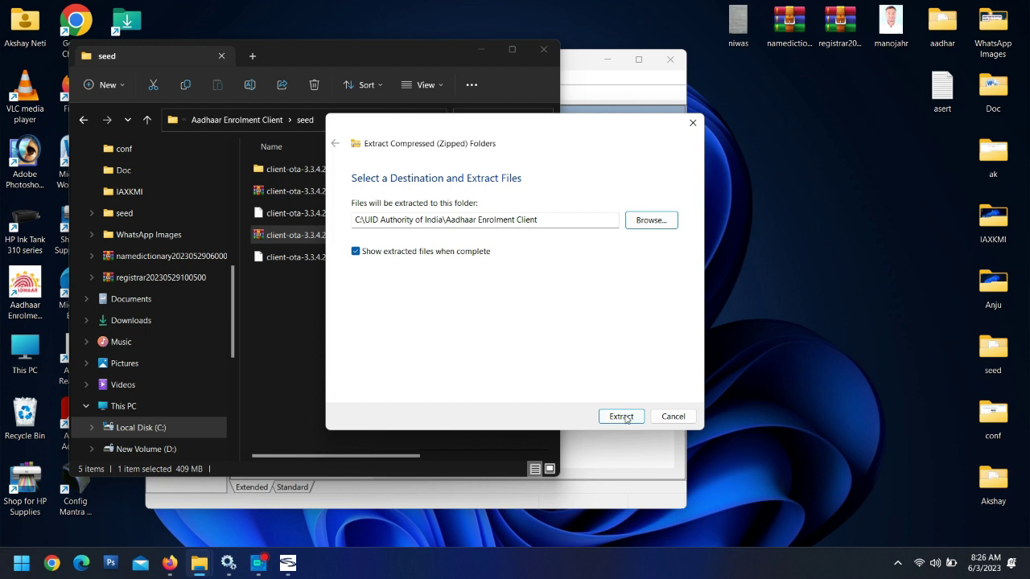
{"action": "left_click", "coordinate": [626, 416]}
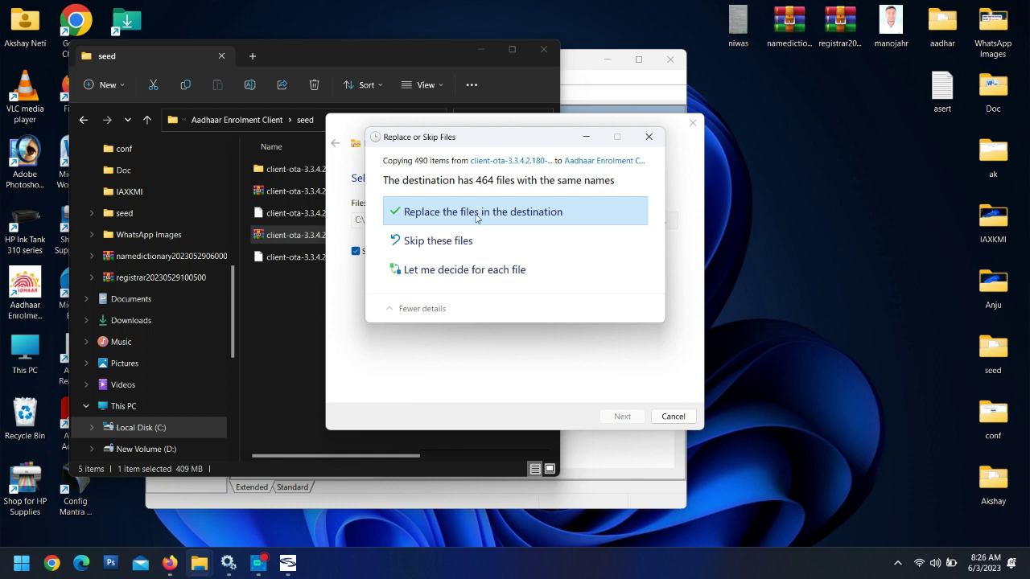
{"action": "left_click", "coordinate": [476, 218]}
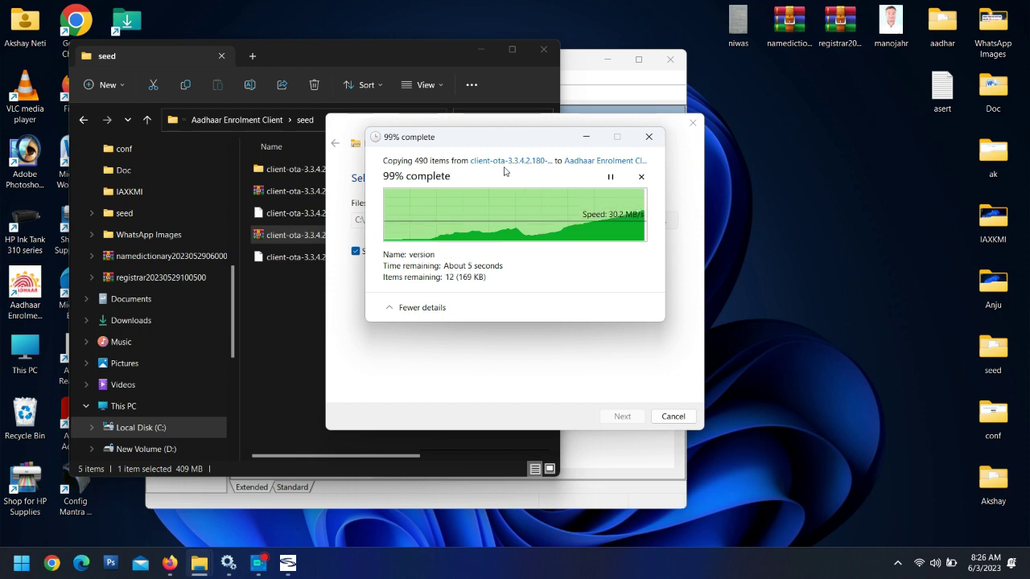
{"action": "left_click", "coordinate": [561, 67]}
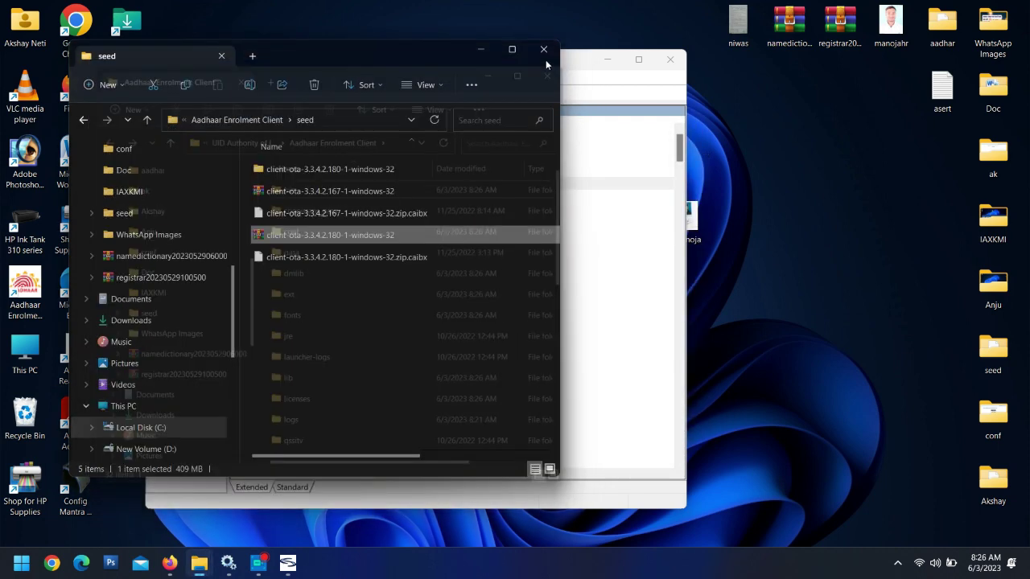
Start the QSSITV, Multiplatform Device Manager, Enrol Service Client and Camera Vendor Device Manager services, then minimize Services
{"action": "left_click", "coordinate": [545, 53]}
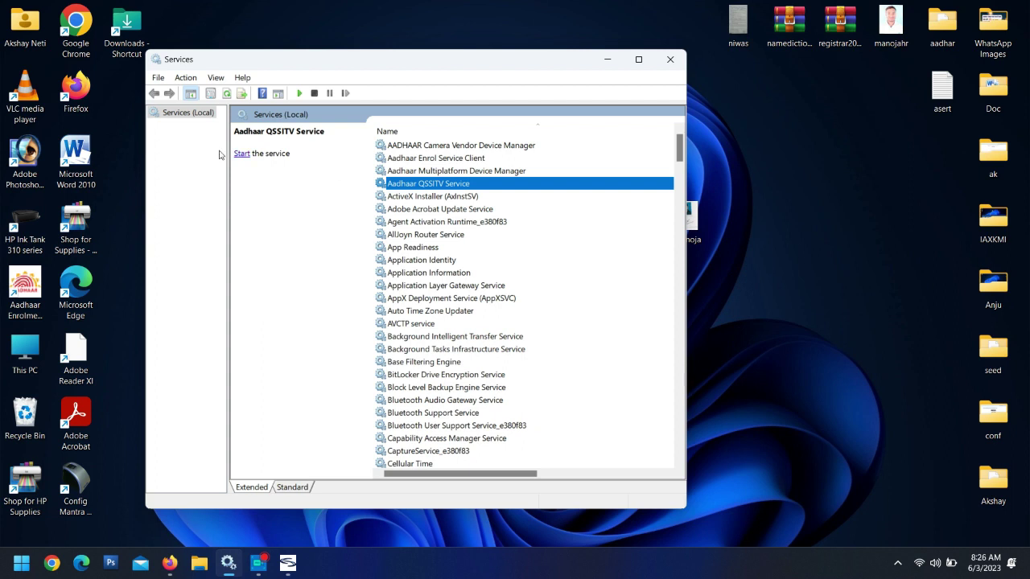
{"action": "left_click", "coordinate": [241, 154]}
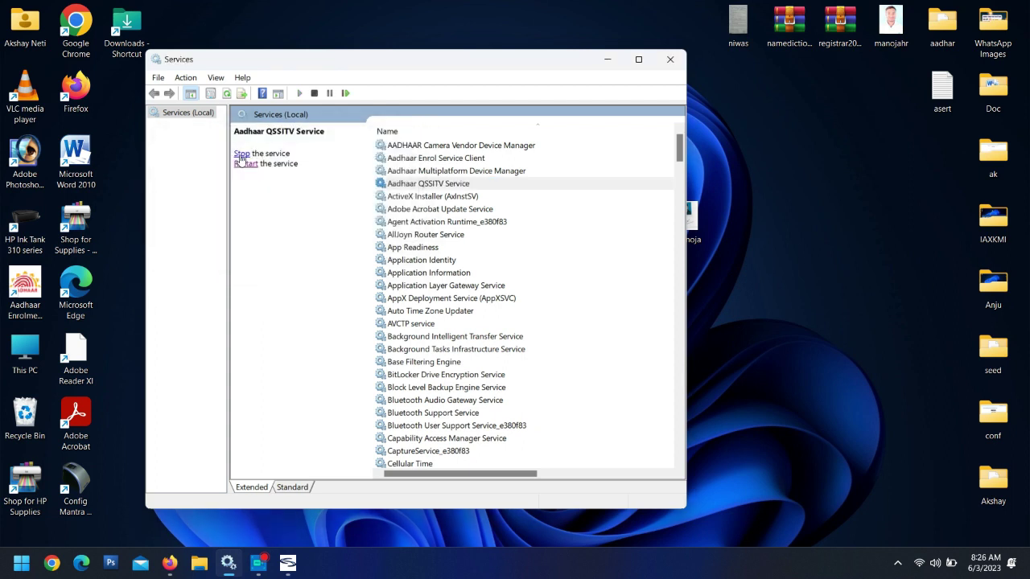
{"action": "left_click", "coordinate": [408, 172]}
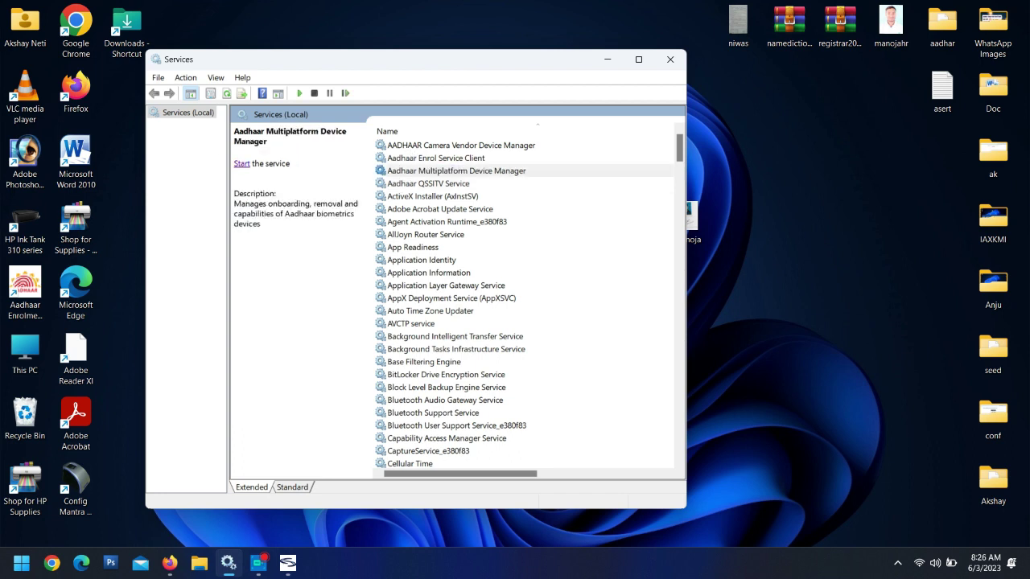
{"action": "left_click", "coordinate": [242, 165]}
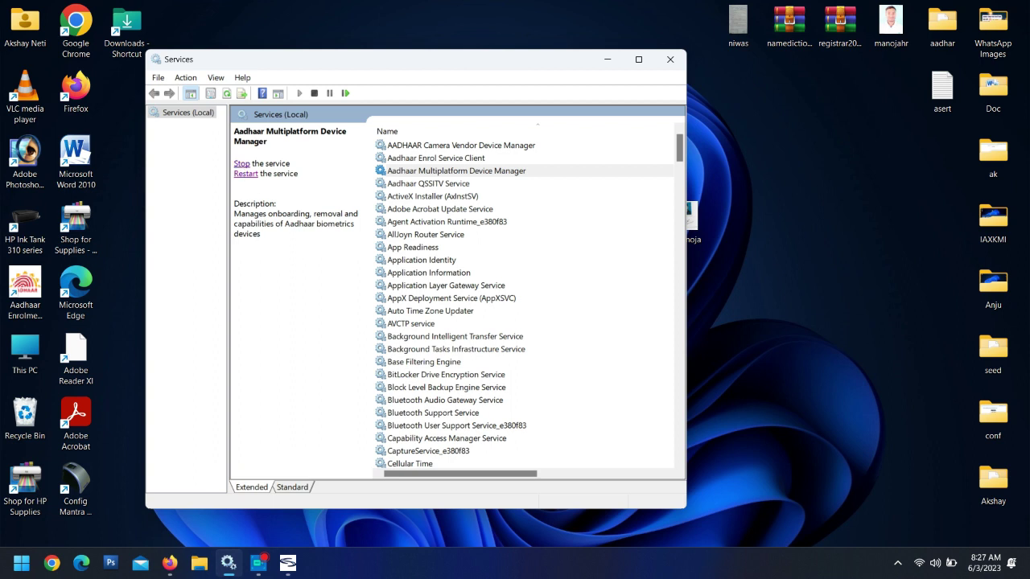
{"action": "left_click", "coordinate": [412, 162]}
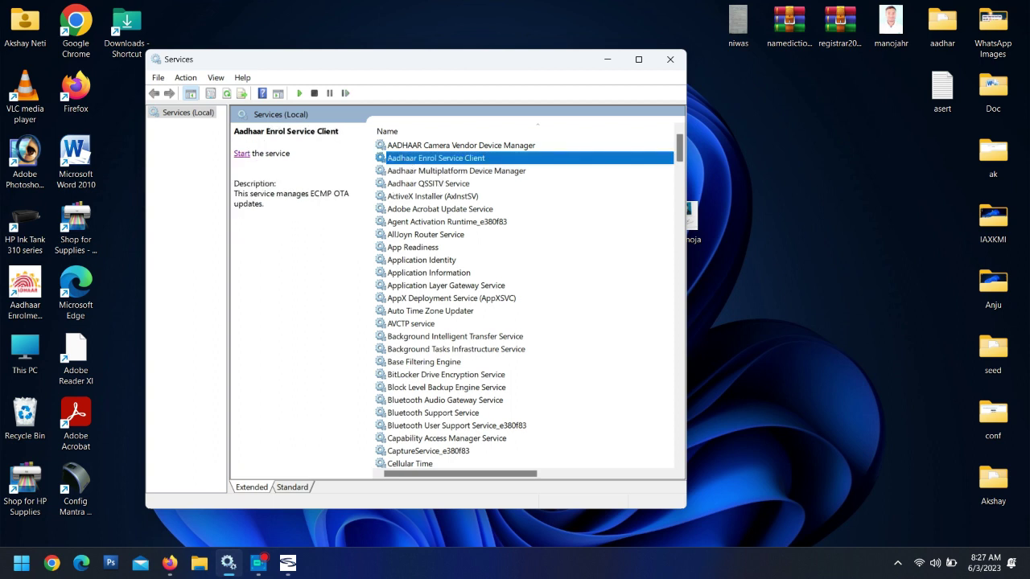
{"action": "left_click", "coordinate": [241, 153]}
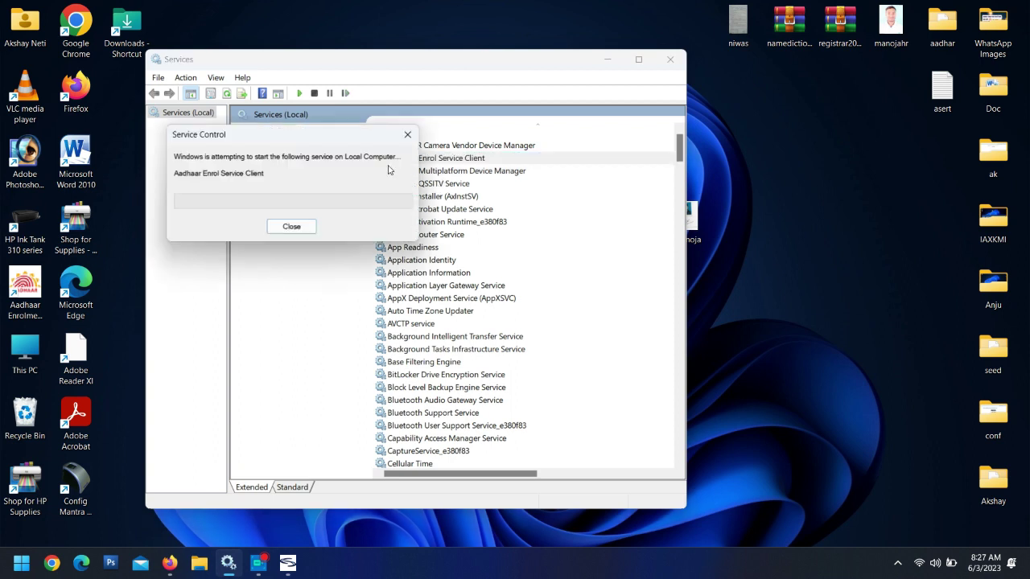
{"action": "left_click", "coordinate": [437, 147]}
{"action": "left_click", "coordinate": [233, 161]}
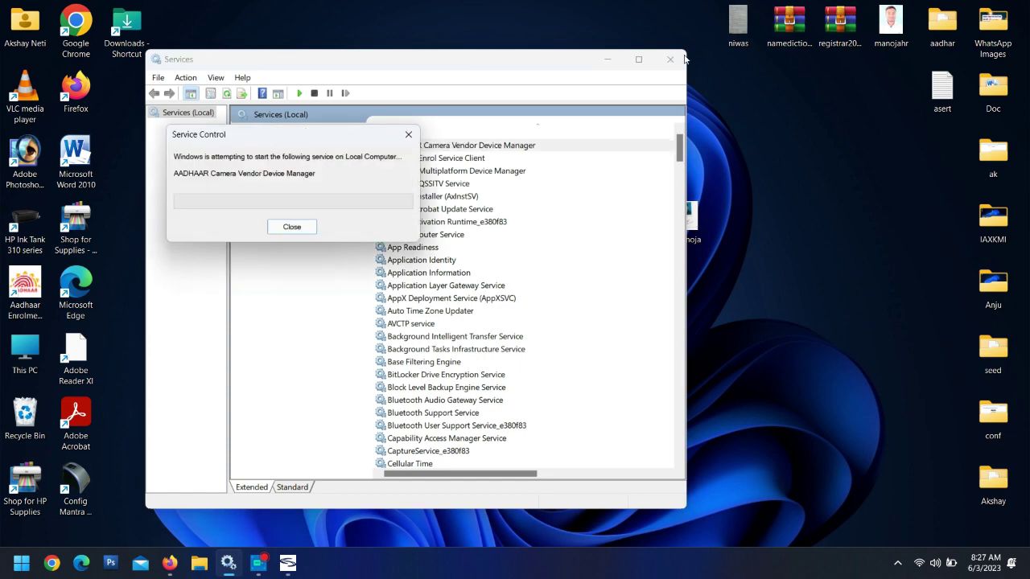
{"action": "left_click", "coordinate": [613, 68]}
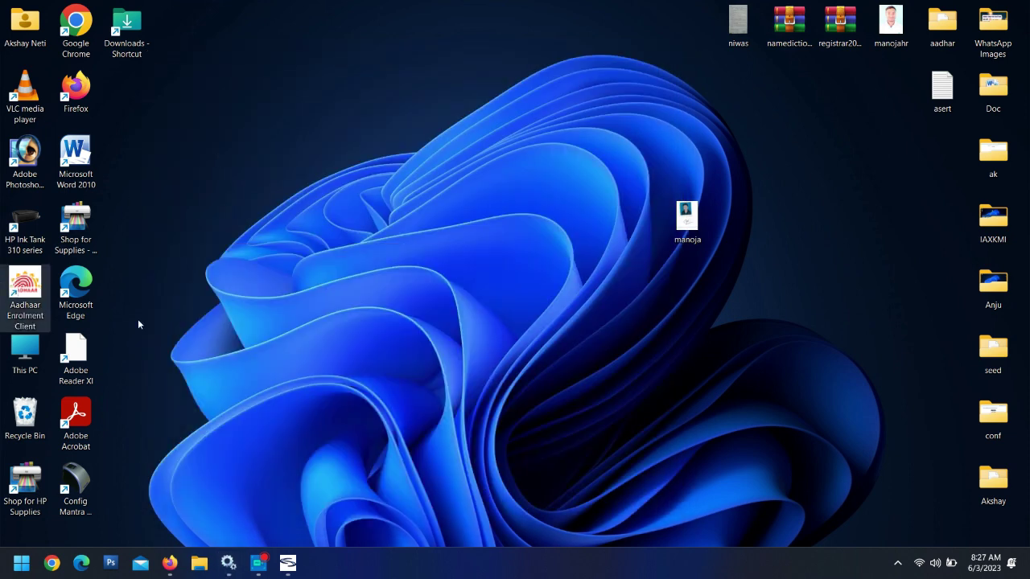
Launch Aadhaar Enrolment Client, select the operator's ID, log in and dismiss Operator Statistics
{"action": "double_click", "coordinate": [24, 296]}
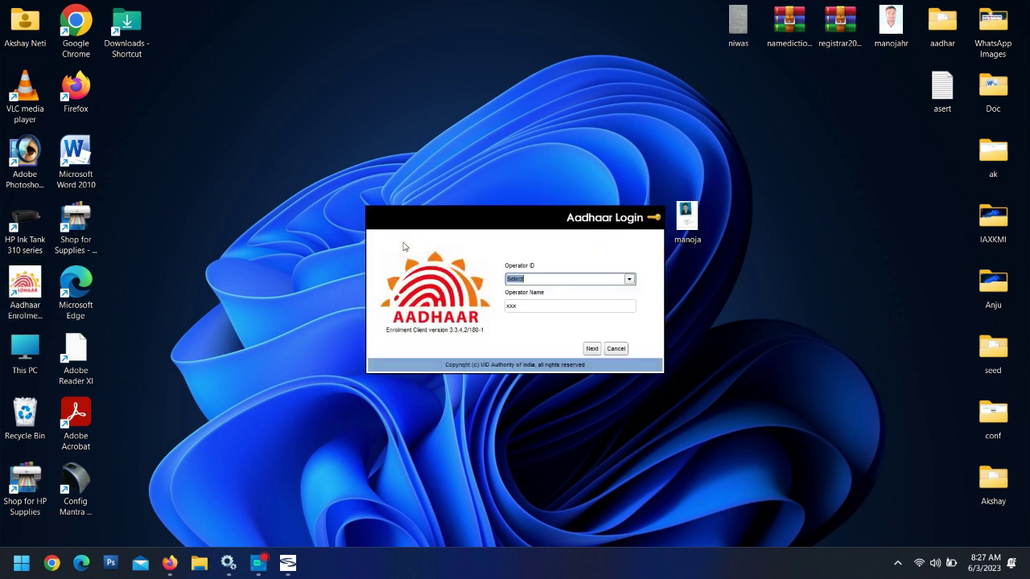
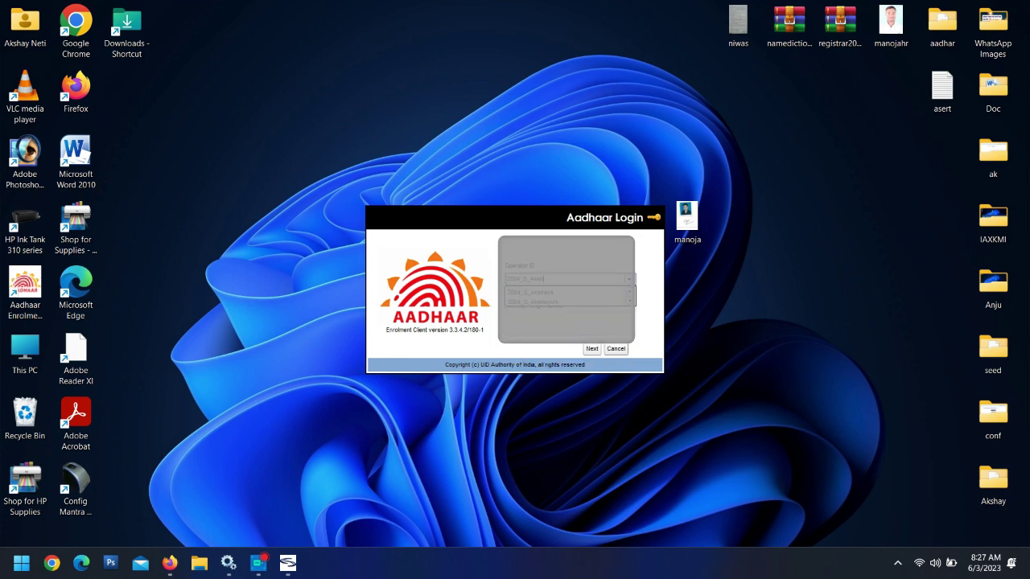
{"action": "key", "text": "Down"}
{"action": "key", "text": "Down"}
{"action": "key", "text": "Return"}
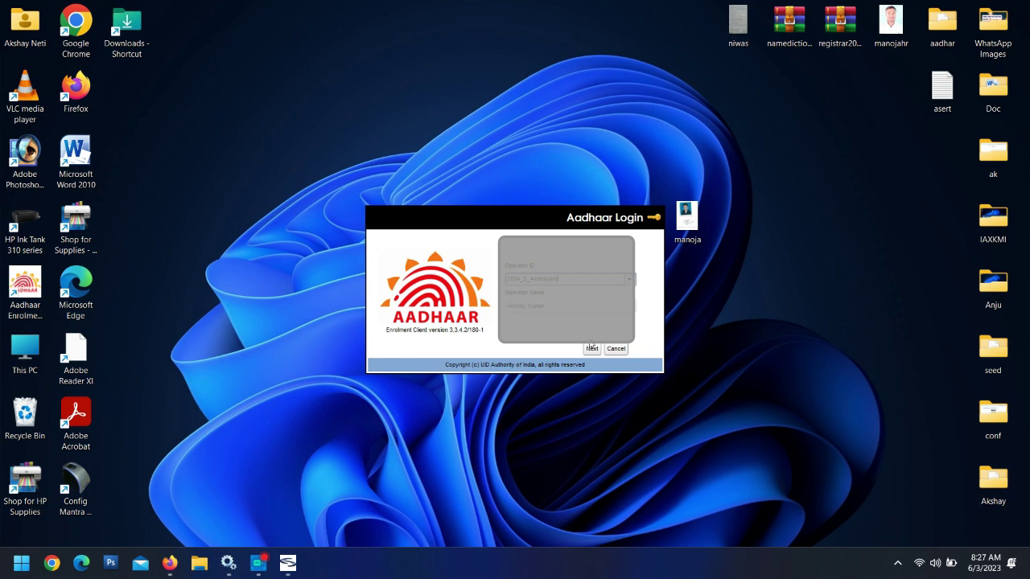
{"action": "left_click", "coordinate": [592, 347]}
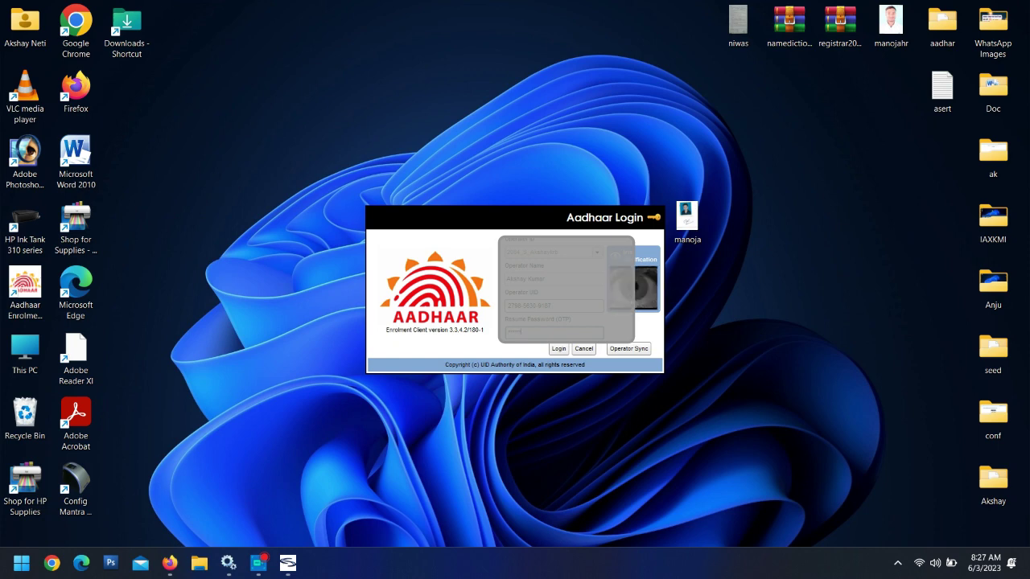
{"action": "left_click", "coordinate": [560, 350]}
{"action": "left_click", "coordinate": [509, 354]}
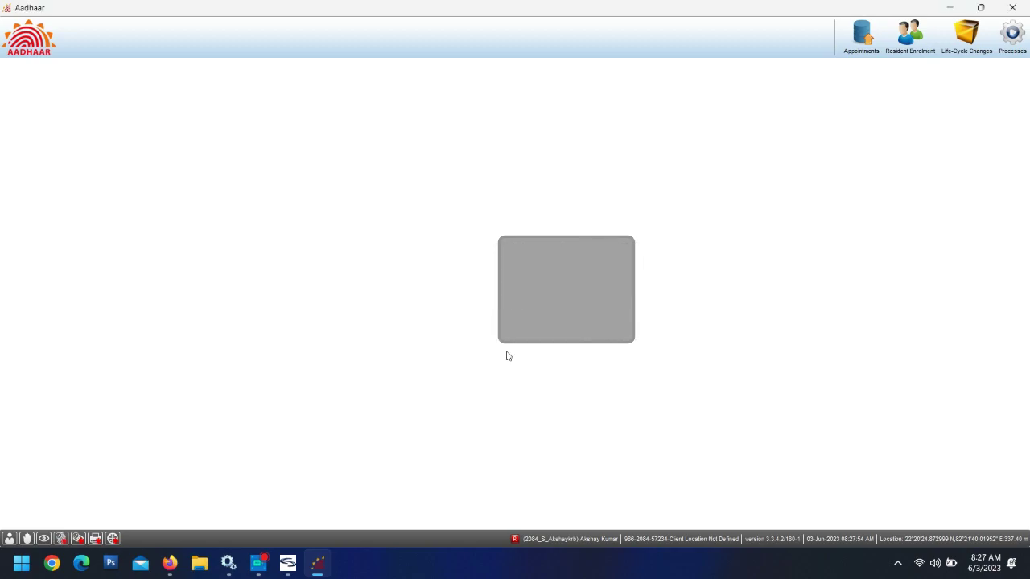